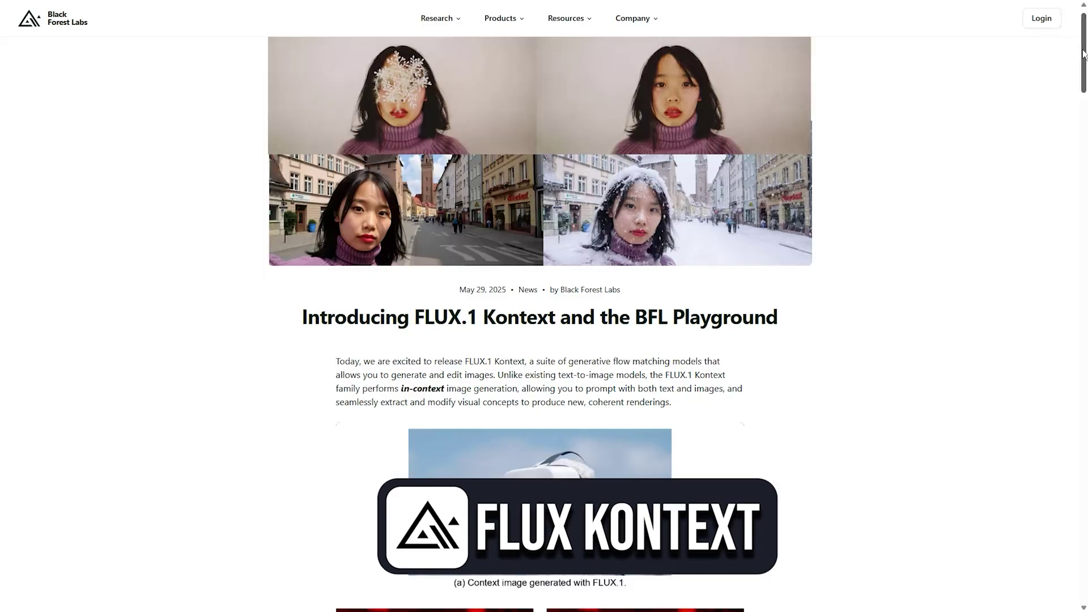
- Look through the FLUX.1 Kontext announcement article and its example images
scroll(1085, 54, down, 1)
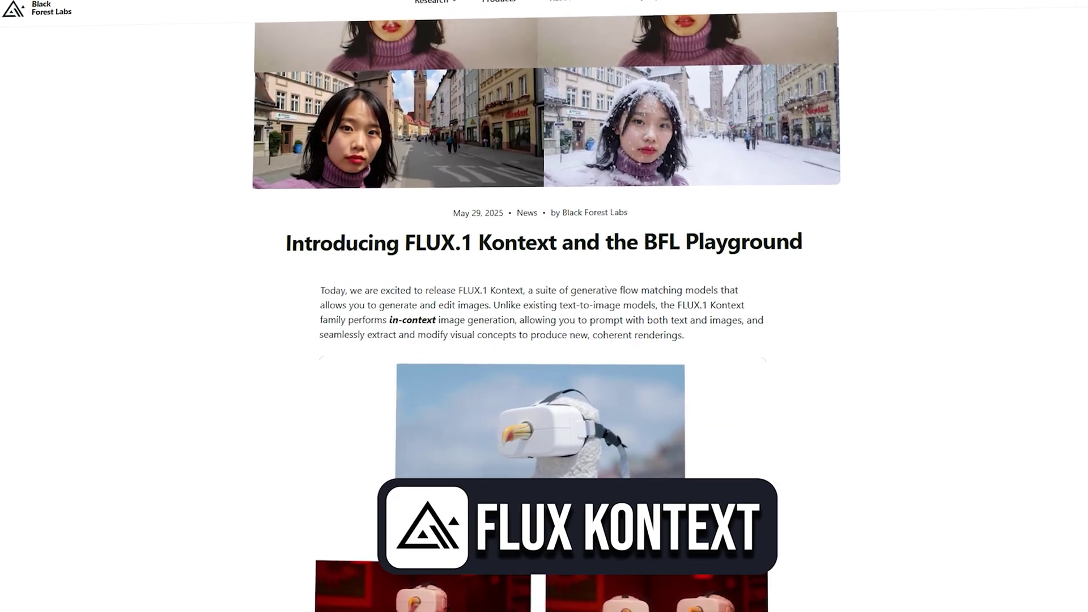
scroll(544, 306, down, 5)
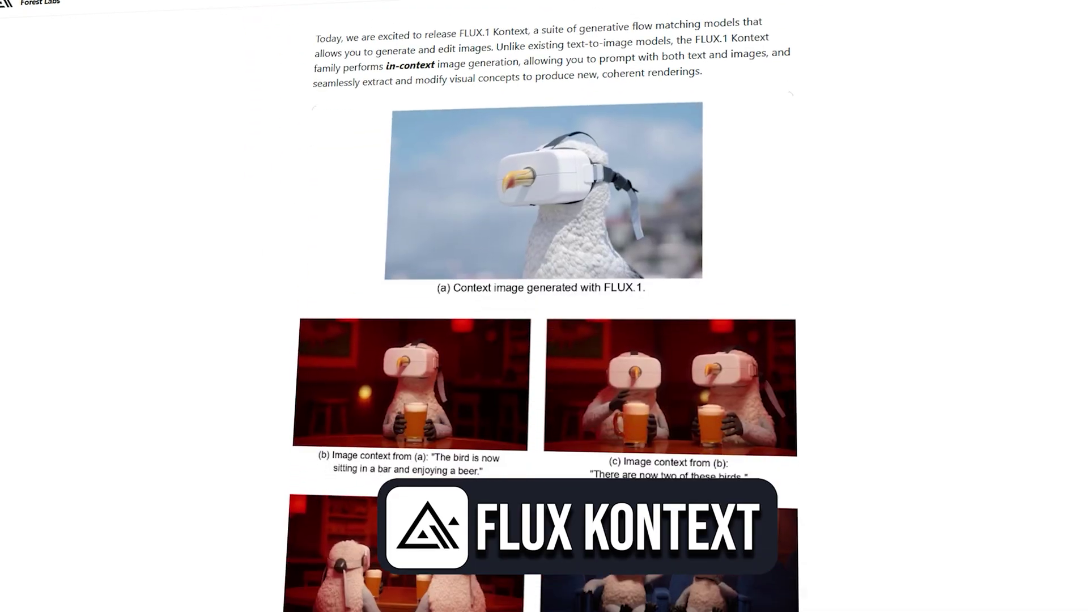
scroll(544, 306, down, 3)
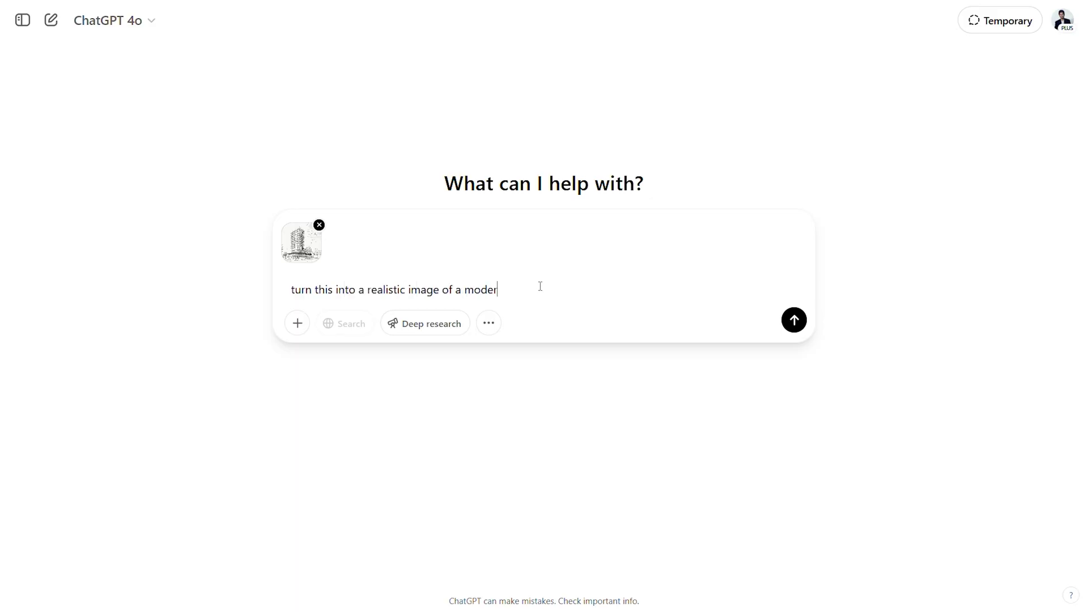
- In ChatGPT, submit the sketch with a prompt for a realistic modern glass-facade tower in an urban street with people and cars, keeping the horizontal format
text(n architectural tower with glass facade in an urban environment with people walking in the street and cars. retain the image size horizontal format.)
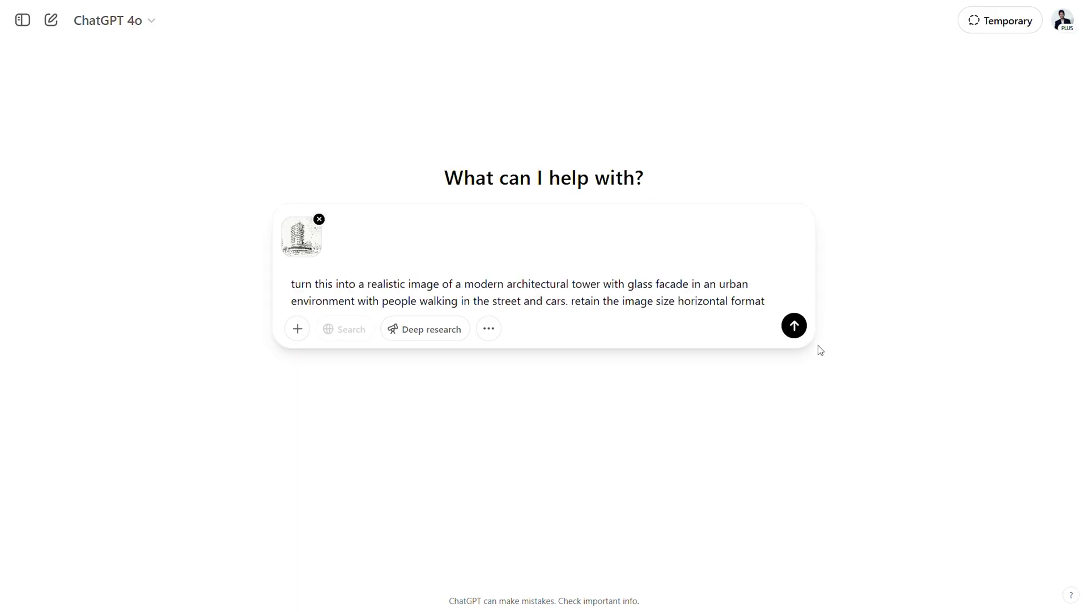
key(Return)
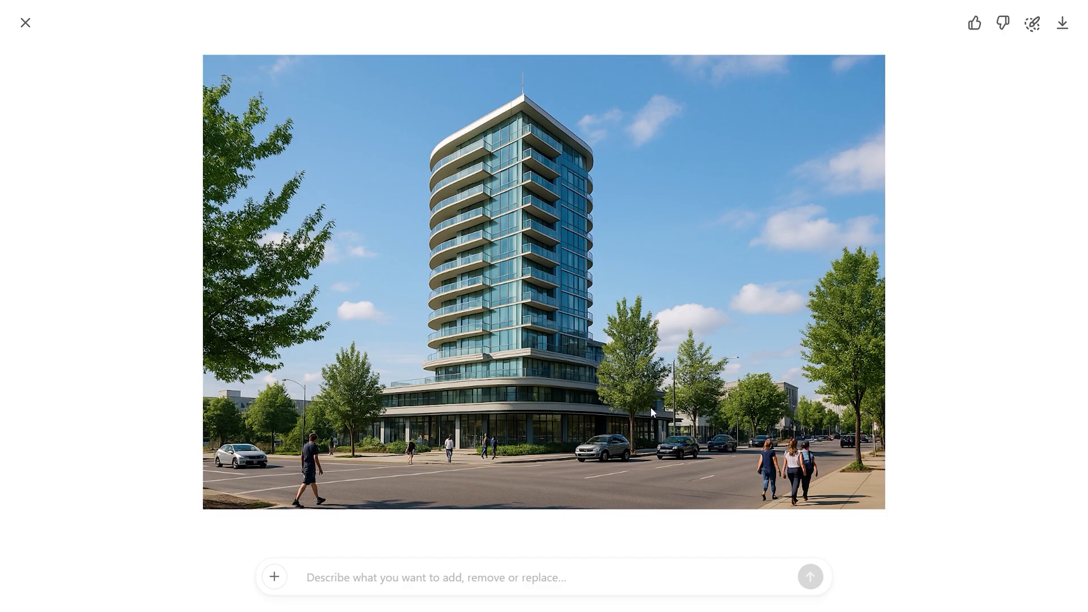
- Mark the patch of sky to the upper right of the tower in the generated image for editing
right_click(554, 232)
click(1032, 23)
drag(725, 68, 879, 131)
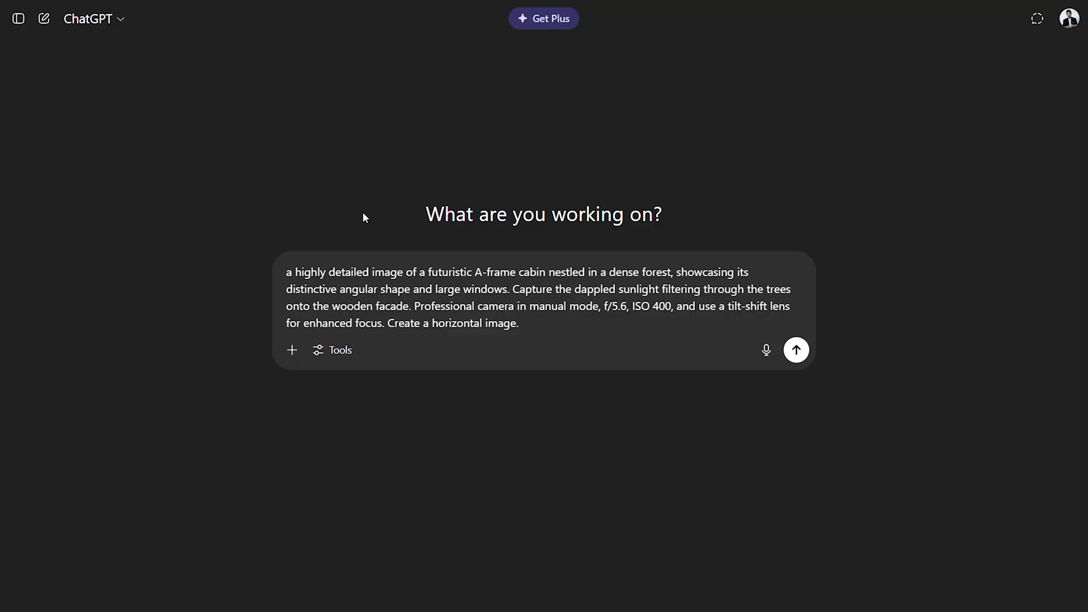
- Generate the horizontal image of a futuristic A-frame cabin in a dense forest from the entered prompt and download the result
click(797, 352)
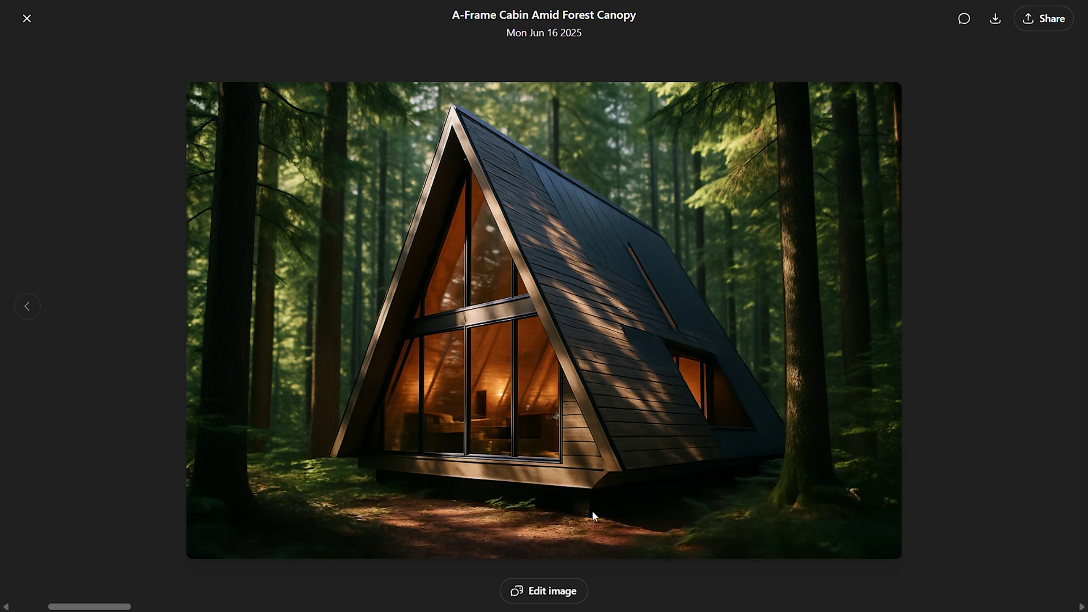
click(996, 20)
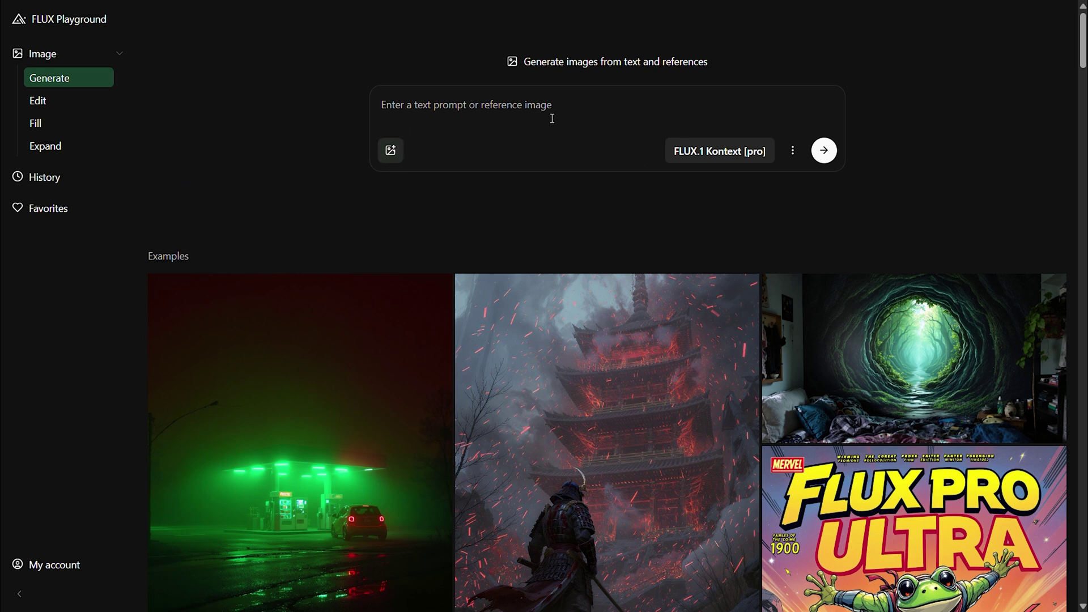
- In FLUX Playground, check the generation settings and set the model to FLUX.1 Kontext [max]
click(776, 152)
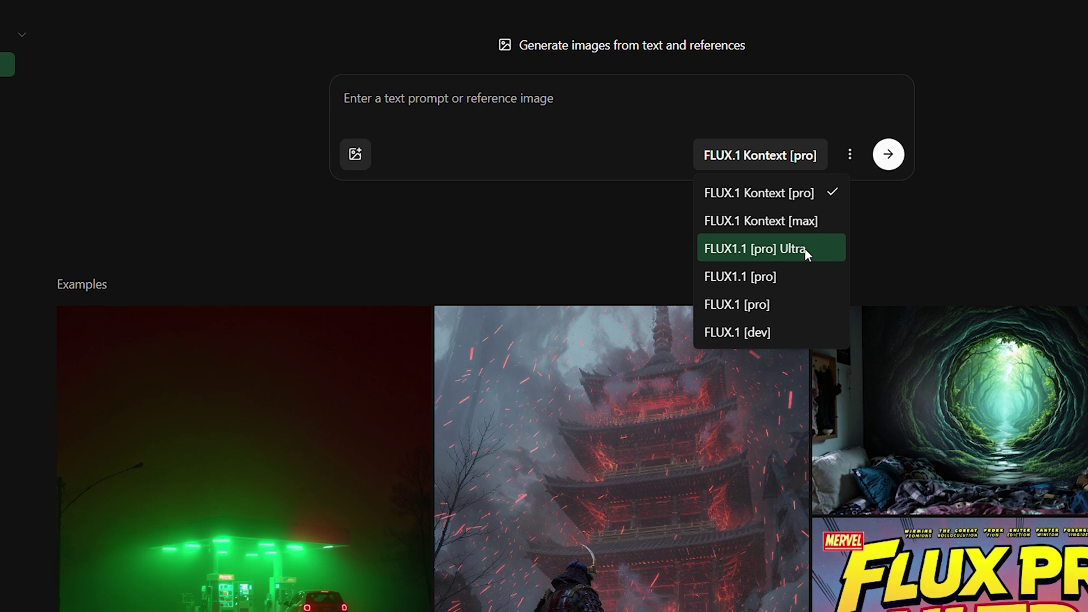
click(805, 190)
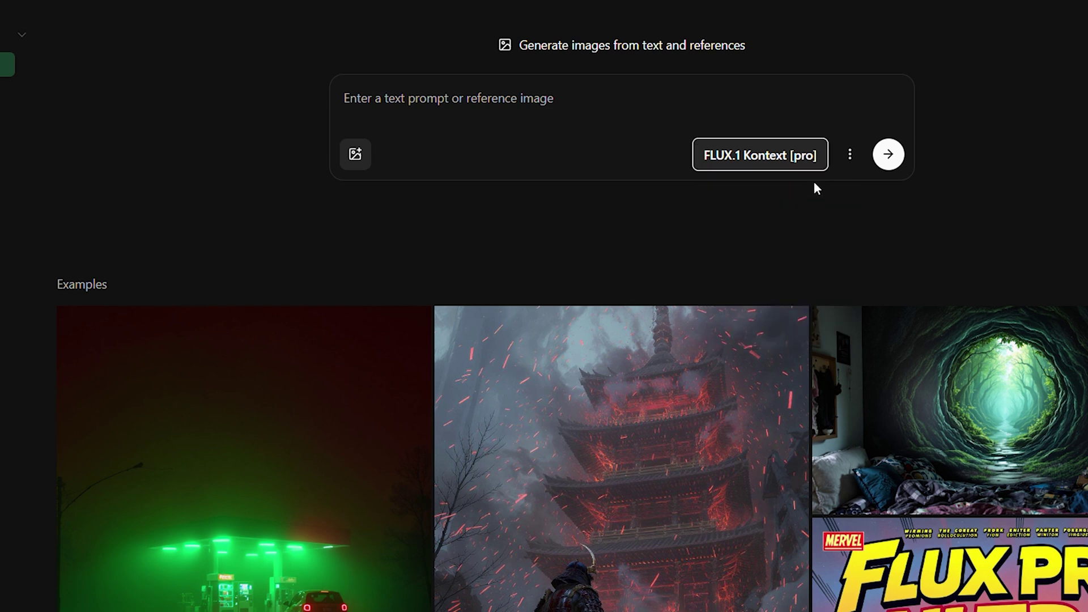
click(850, 158)
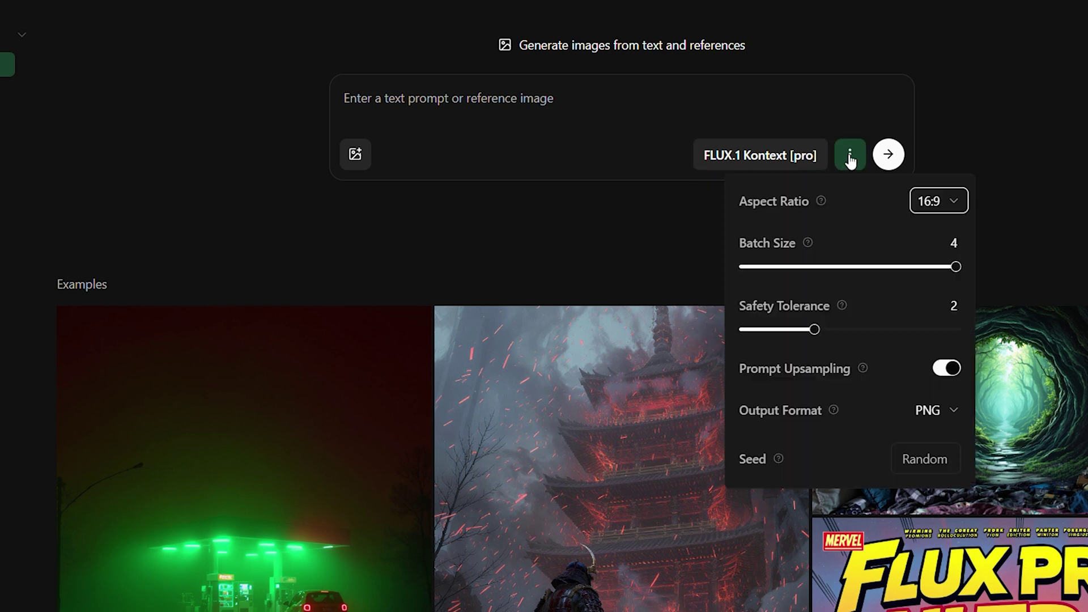
click(779, 154)
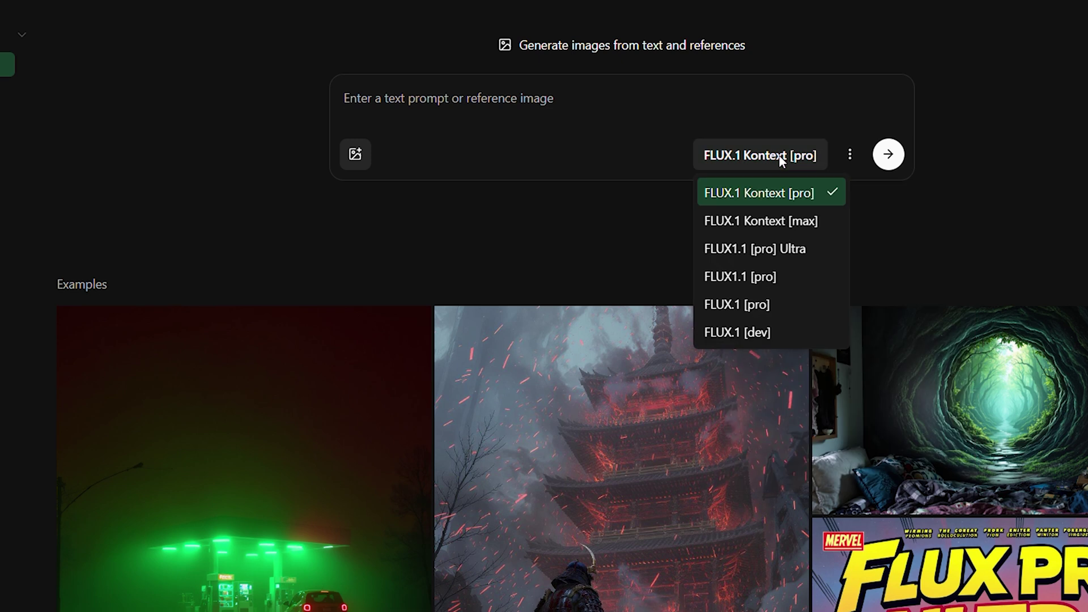
click(776, 220)
- Generate images from the futuristic A-frame cabin prompt with dappled sunlight, f/5.6, ISO 400, a tilt-shift lens and horizontal format
click(581, 95)
text(a highly detailed image of a futuristic A-frame cabin nestled in a dense forest, showcasing its distinctive angular shape and large windows. Capture the dappled sunlight filtering through the trees onto the wooden facade. Professional camera in manual mode, f/5.6, ISO 400, and use a tilt-shift lens for enhanced focus. Create a horizontal image.)
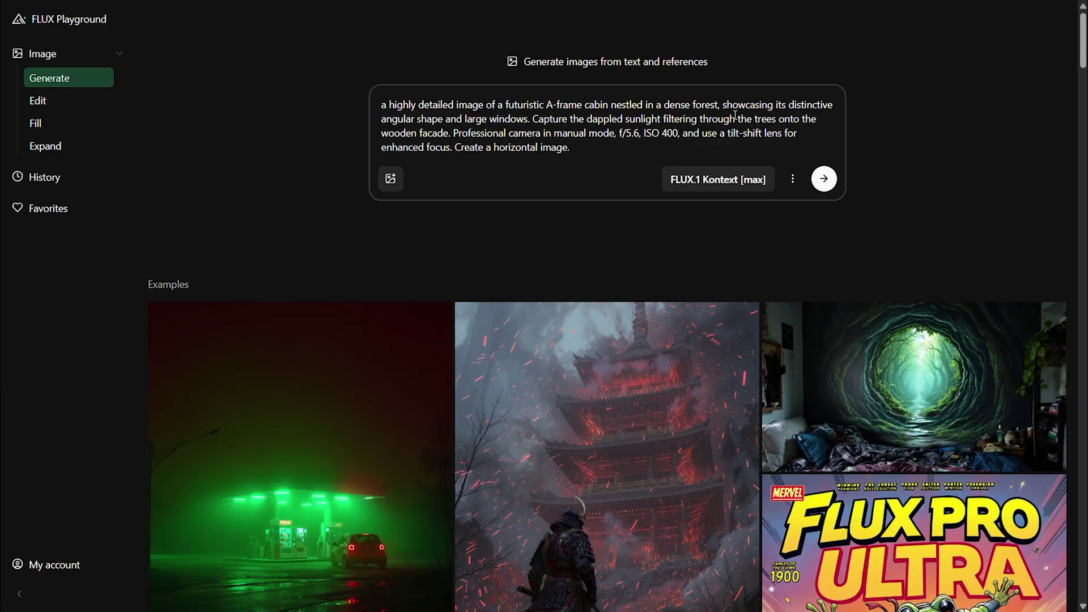
click(824, 179)
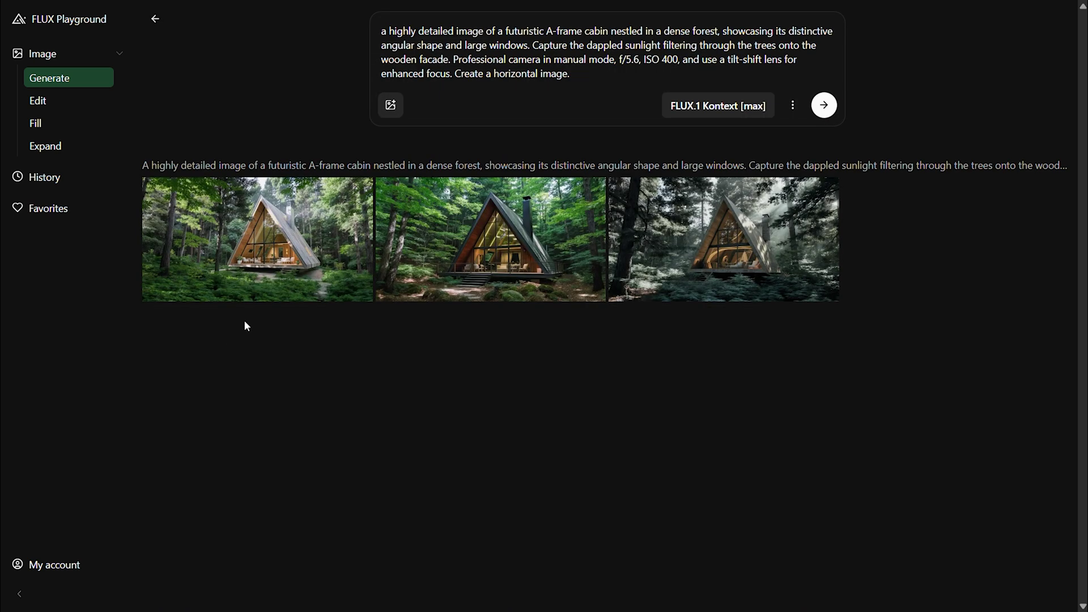
- View the generated A-frame cabin images one by one at full size and compare their details
click(250, 283)
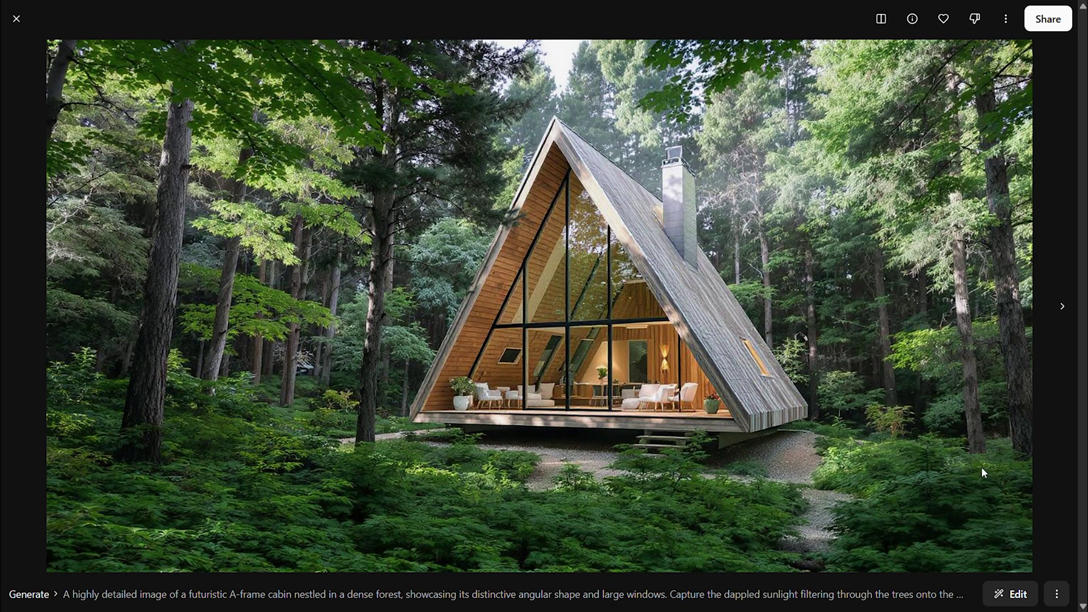
click(1010, 594)
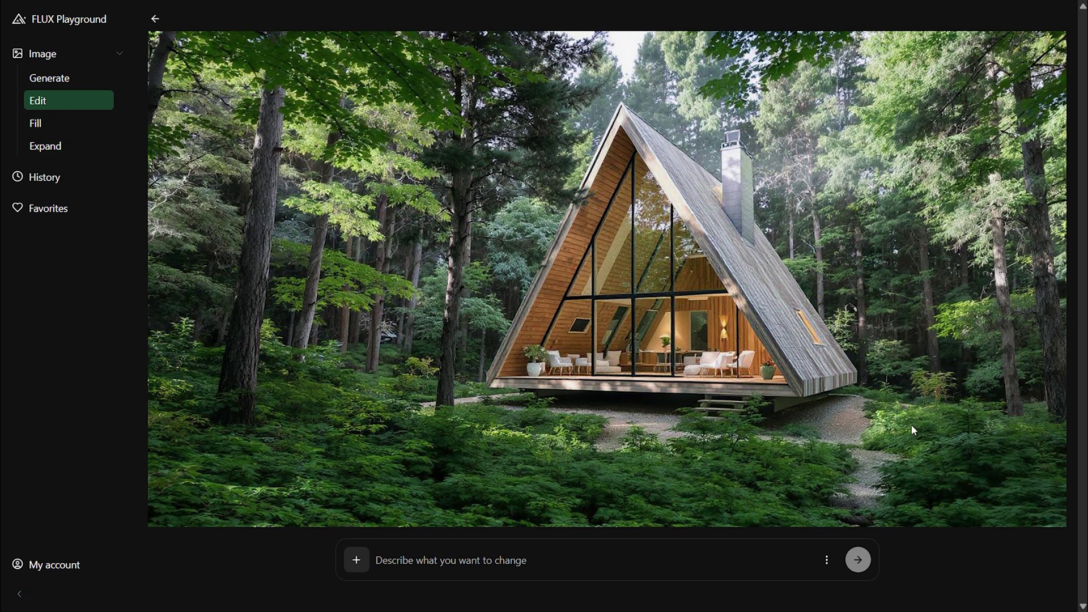
key(alt+Left)
click(1062, 309)
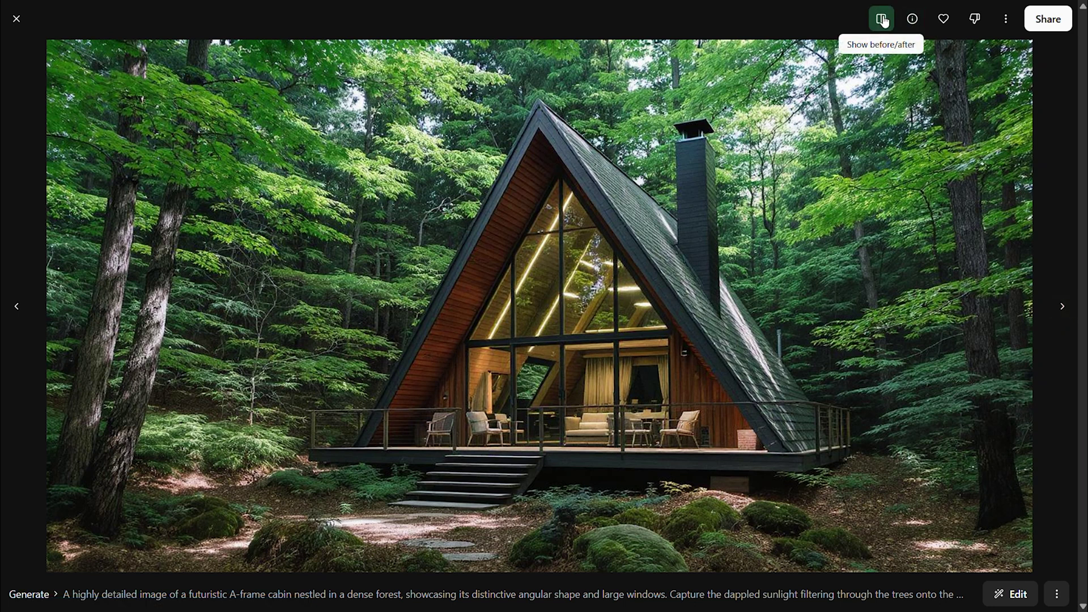
click(1061, 309)
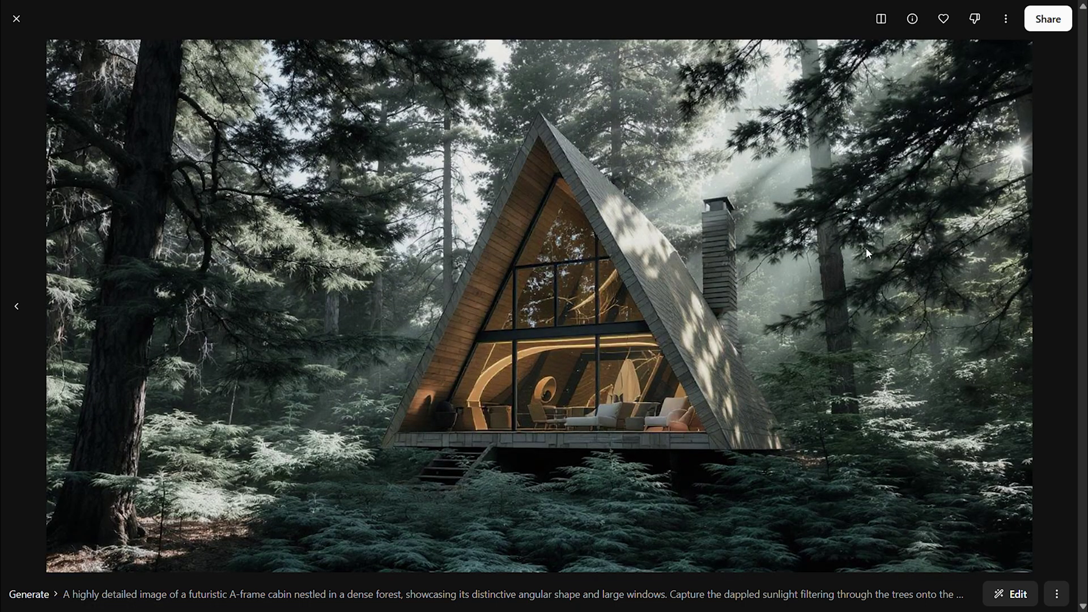
click(16, 307)
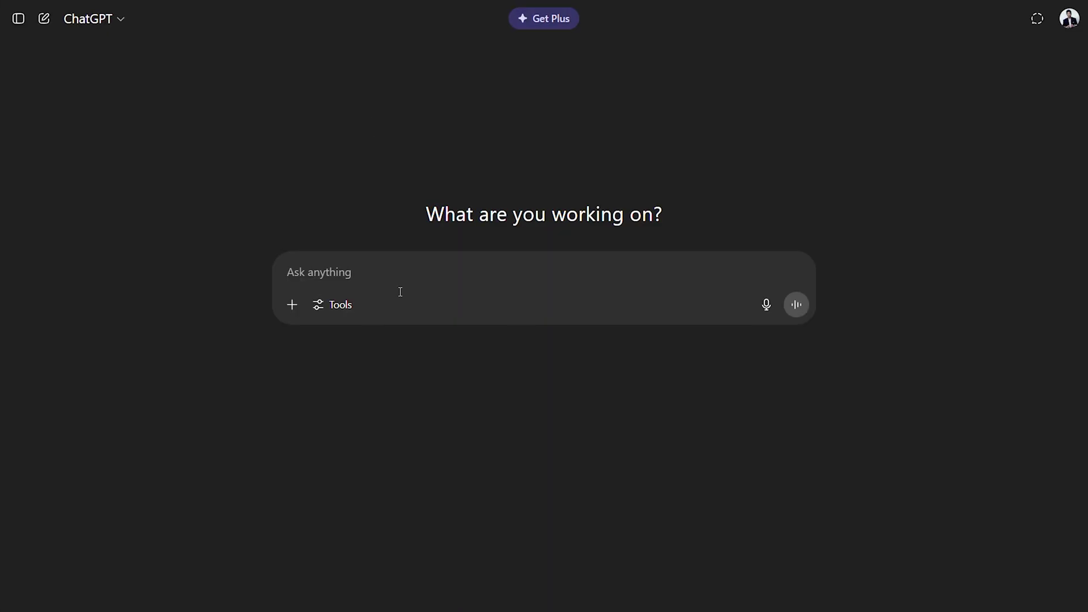
- In ChatGPT, generate a photorealistic image of a traditional South Indian temple in Dravidian style with a towering gopuram, devotees and golden-hour light
text(A photorealistic image of a traditional South Indian temple built in Dravidian architectural style. The temple features a towering gopuram (gateway tower) with multiple levels, covered in detailed stone and stucco sculptures of Hindu gods, goddesses, and mythical creatures. The structure is made of weathered sandstone and granite, with finely carved pillars, mandapams (pillared halls), and a central sanctum (garbhagriha). The temple courtyard includes stone pathways, oil lamps, and flowering trees like frangipani and neem. The setting is during golden hour with soft, warm natural sunlight casting long shadows and enhancing the texture of the carvings. Include subtle human presence, devotees in traditional South Indian attire, barefoot, walking or offering prayers. Background features a clear blue sky, gentle clouds, and surrounding nature. Style: ultra-realistic, cinematic lighting, high detail, culturally authentic.)
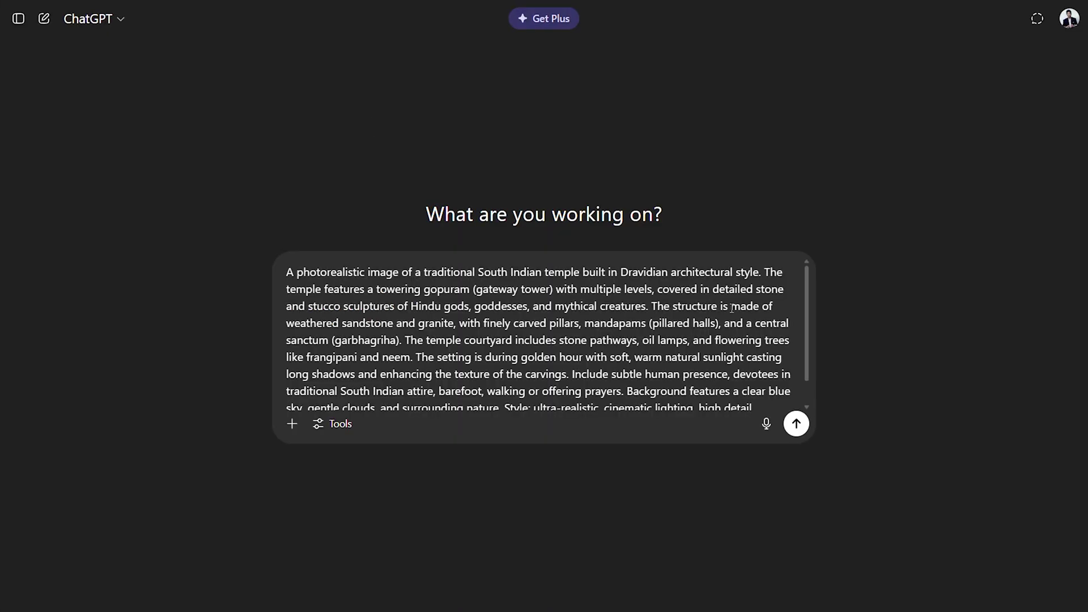
key(Return)
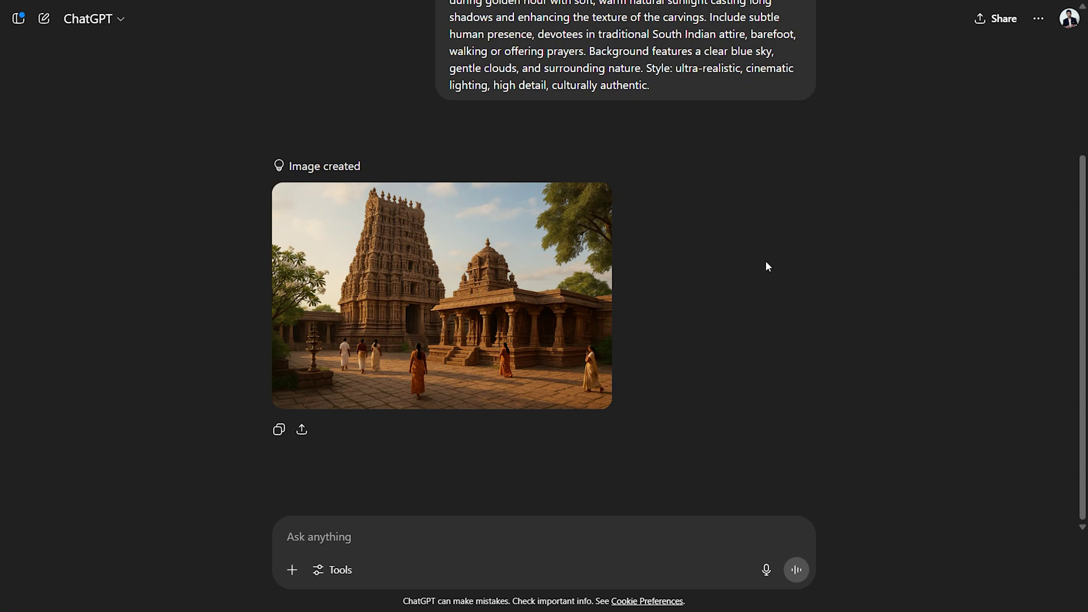
- Download the generated temple image and inspect the gopuram's carvings up close in the photo viewer
click(514, 303)
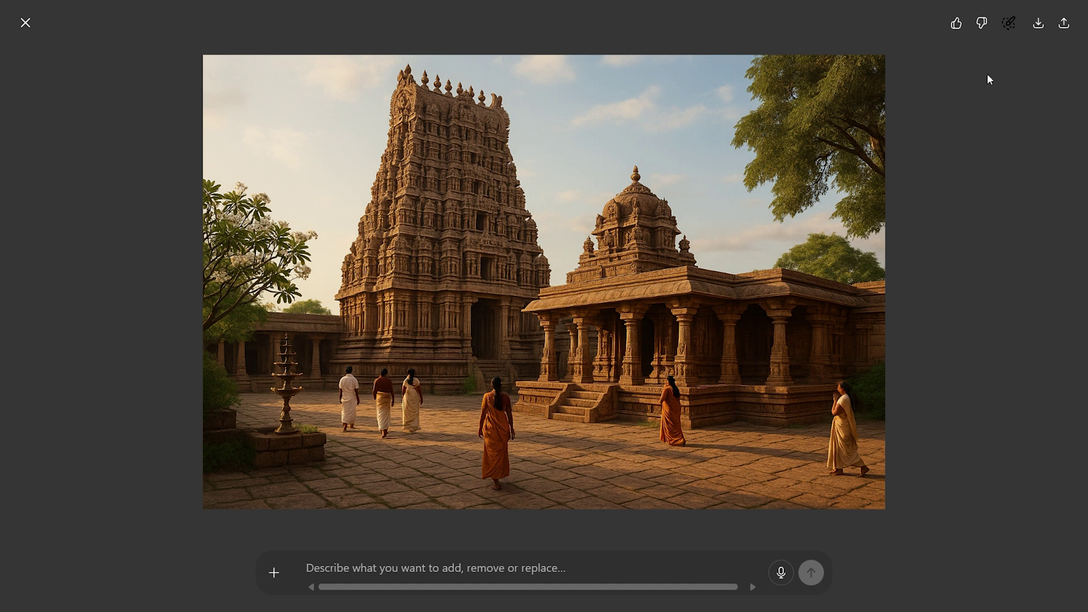
click(1038, 22)
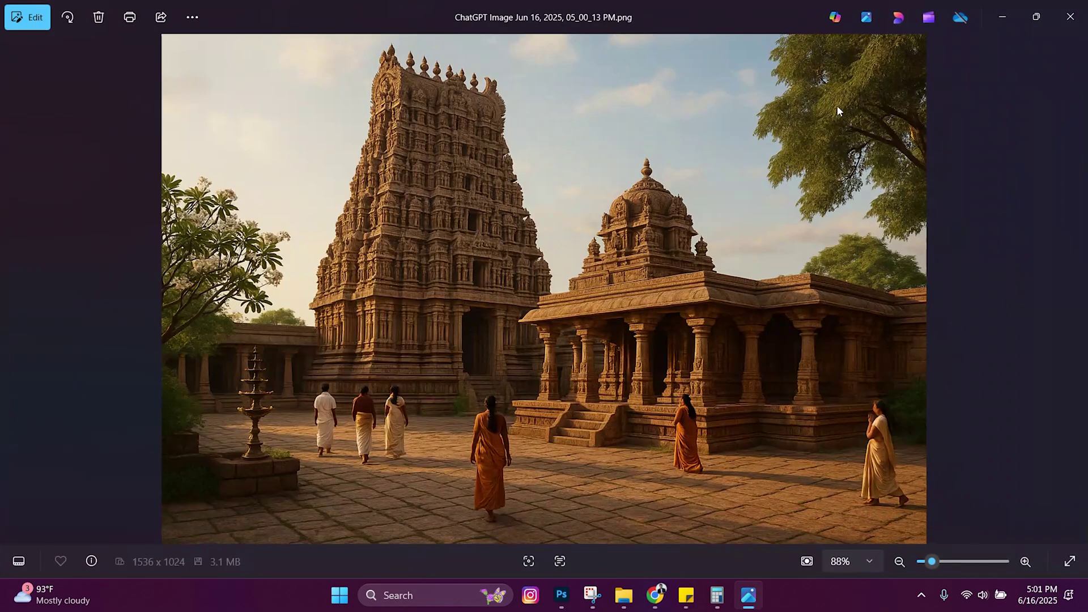
scroll(377, 199, up, 8)
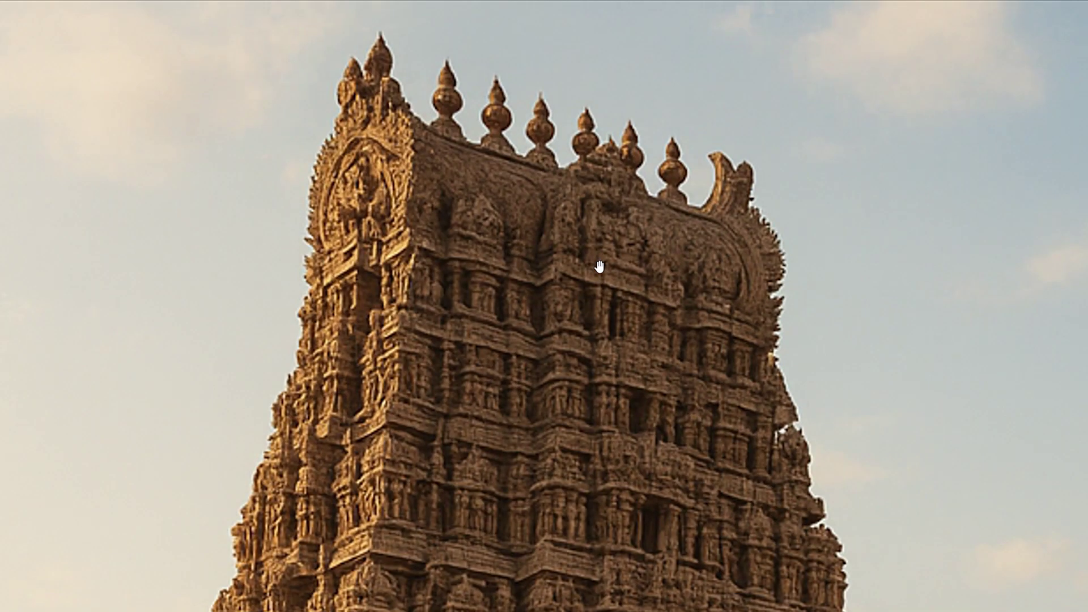
key(Right)
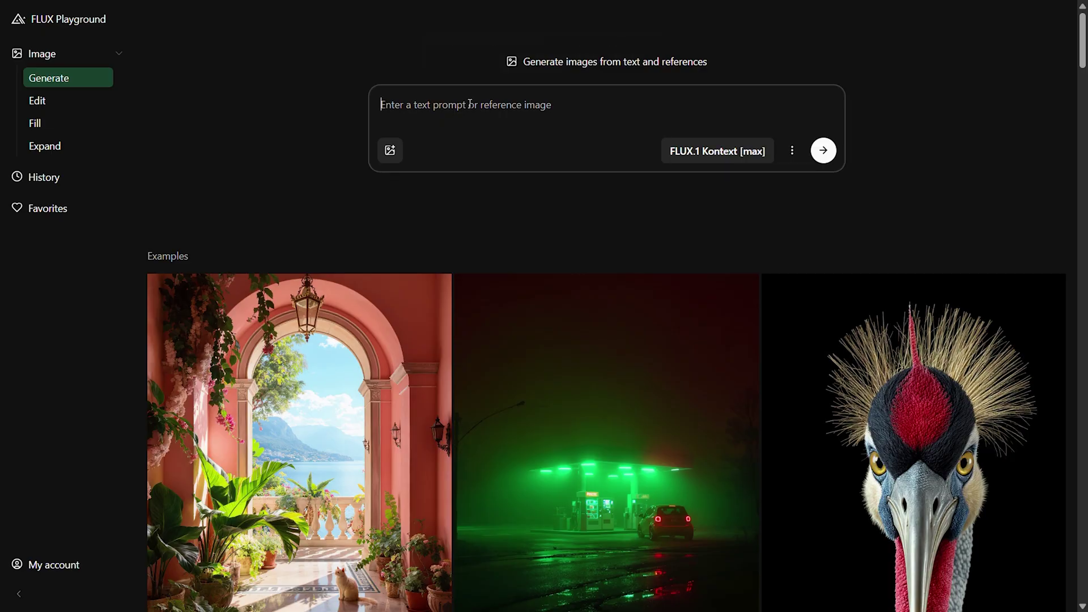
- In FLUX Playground, generate images from the same photorealistic South Indian temple prompt and open the first result
text(A photorealistic image of a traditional South Indian temple built in Dravidian architectural style. The temple features a towering gopuram (gateway tower) with multiple levels, covered in detailed stone and stucco sculptures of Hindu gods, goddesses, and mythical creatures. The structure is made of weathered sandstone and granite, with finely carved pillars, mandapams (pillared halls), and a central sanctum (garbhagriha). The temple courtyard includes stone pathways, oil lamps, and flowering trees like frangipani and neem. The setting is during golden hour with soft, warm natural sunlight casting long shadows and enhancing the texture of the carvings. Include subtle human presence, devotees in traditional South Indian attire, barefoot, walking or offering prayers. Background features a clear blue sky, gentle clouds, and surrounding nature. Style: ultra-realistic, cinematic lighting, high detail, culturally authentic.)
click(823, 264)
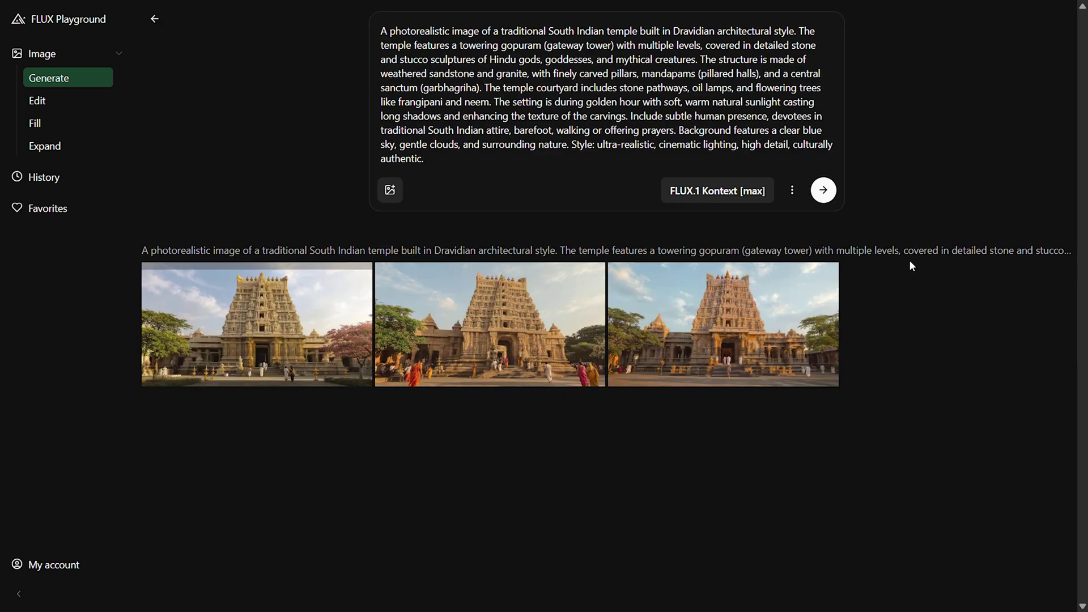
click(257, 324)
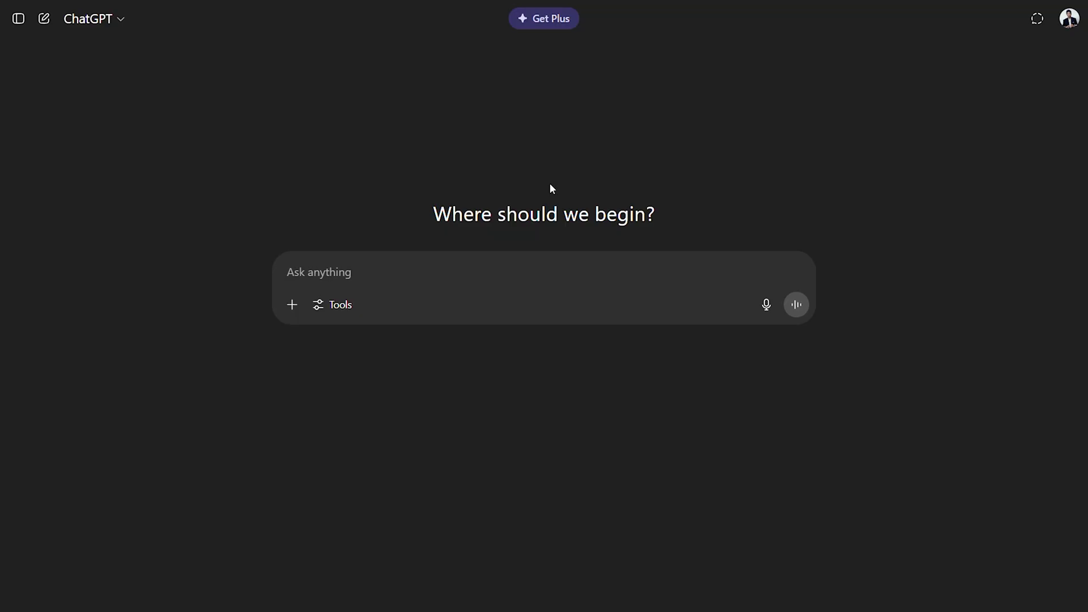
- In ChatGPT, attach the tower sketch, generate a photorealistic rendering of a modern elevation tower in an urban setting, and open the result
click(293, 304)
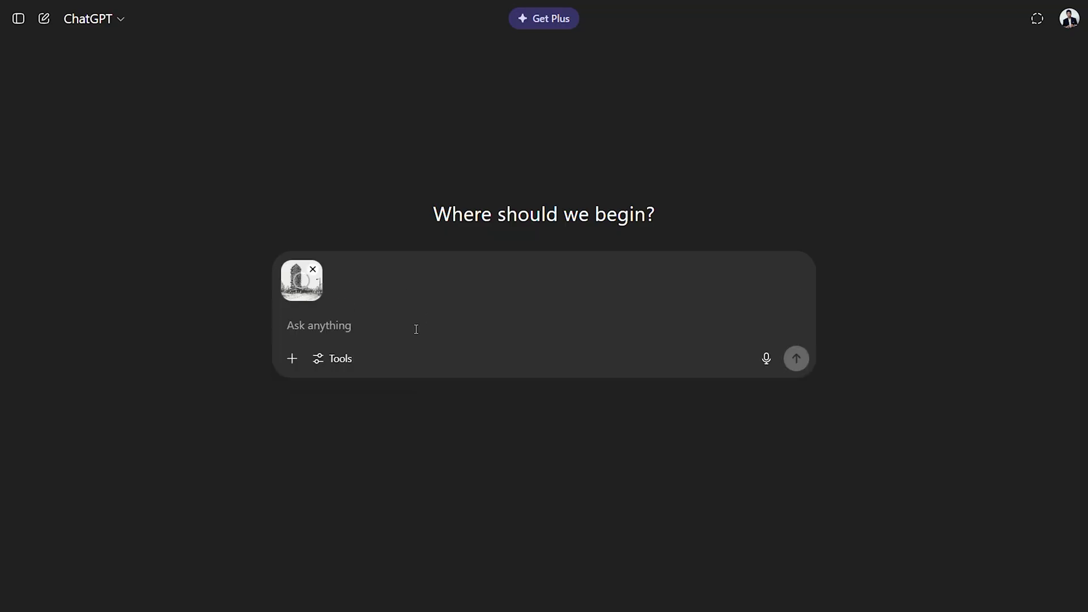
text(Generate a highly detailed, photorealistic architectural rendering of a modern elevation tower in an urban setting, based on a conceptual sketch. The building features a sleek design with large glass windows and warm wooden facade elements. The structure is internally lit, subtly visible even during the day. Set the scene in daylight with a clear blue sky and soft, scattered clouds. The focus is on the tower, capturing its materials, textures, and contemporary form with precision. In the foreground, include elements of city life—pedestrians, street furniture, greenery, and nearby urban context—to convey a vibrant, lived-in atmosphere. Style: modern architectural visualization, clean composition, balanced lighting.)
key(Return)
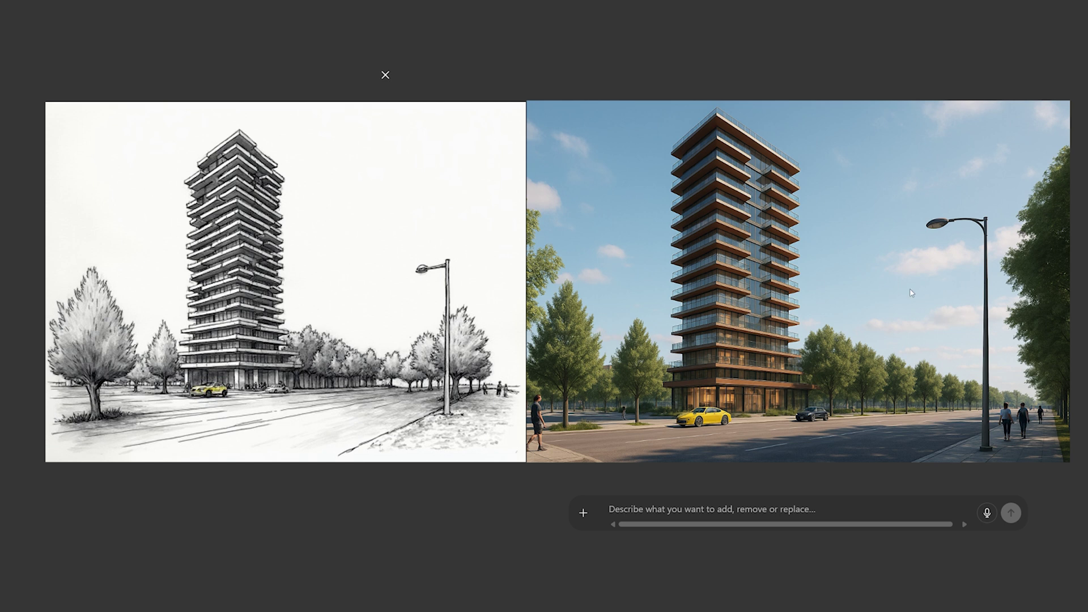
click(695, 276)
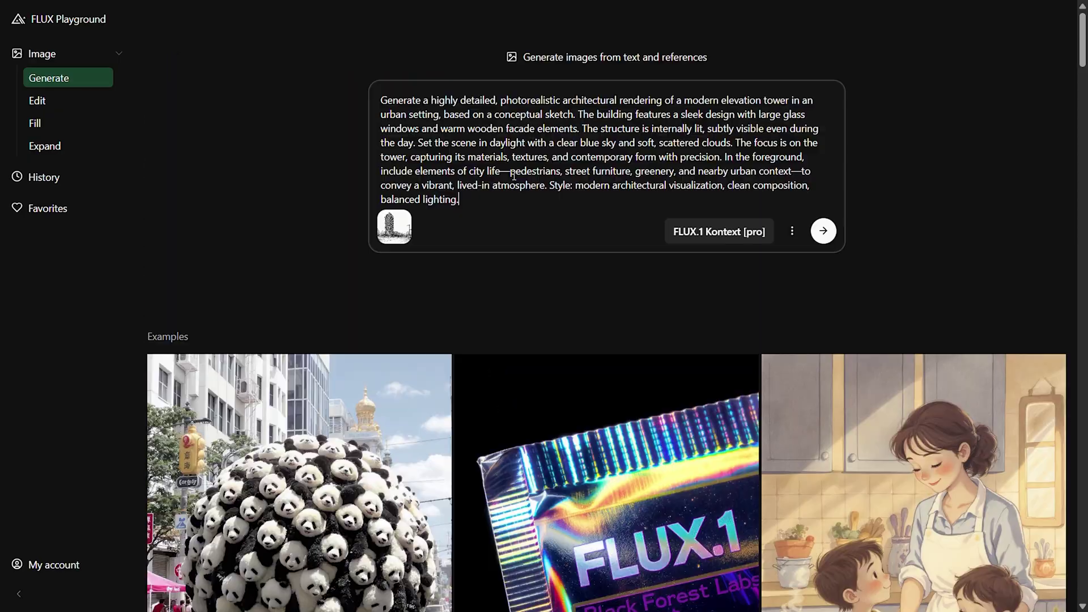
- In FLUX Playground, choose FLUX.1 Kontext [max] and generate the modern tower rendering from the prompt and attached sketch
click(738, 236)
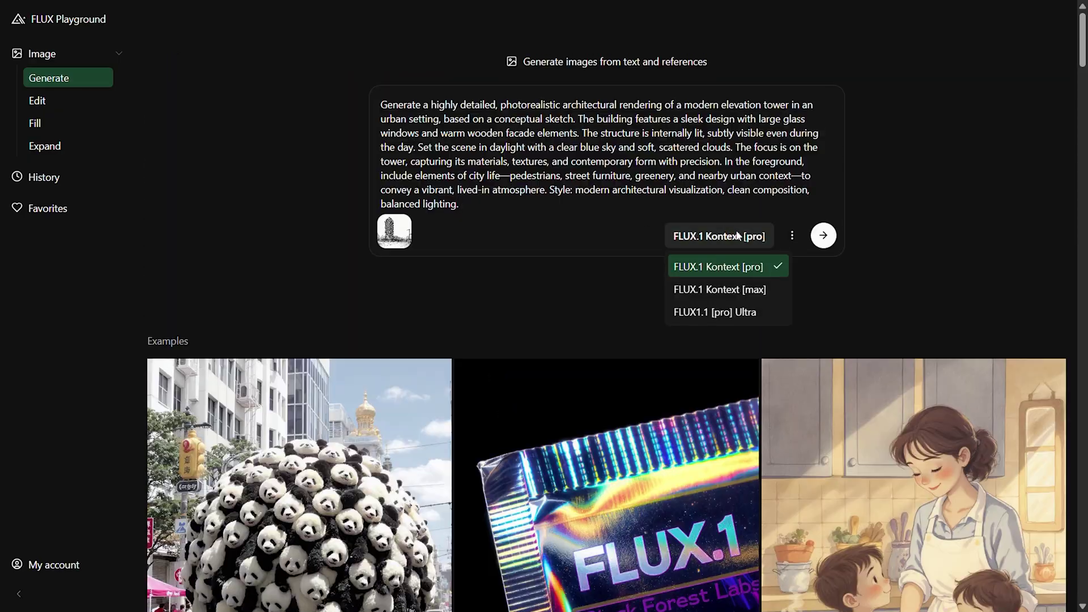
click(720, 289)
click(793, 236)
click(823, 235)
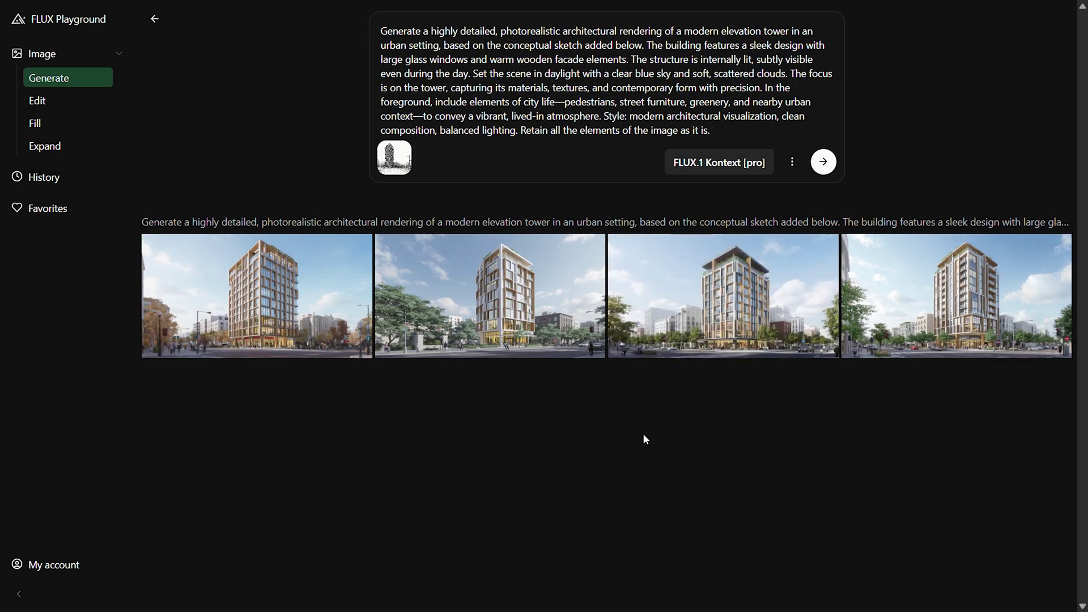
- View the first three generated tower renderings at full size and compare them with the conceptual sketch
click(321, 283)
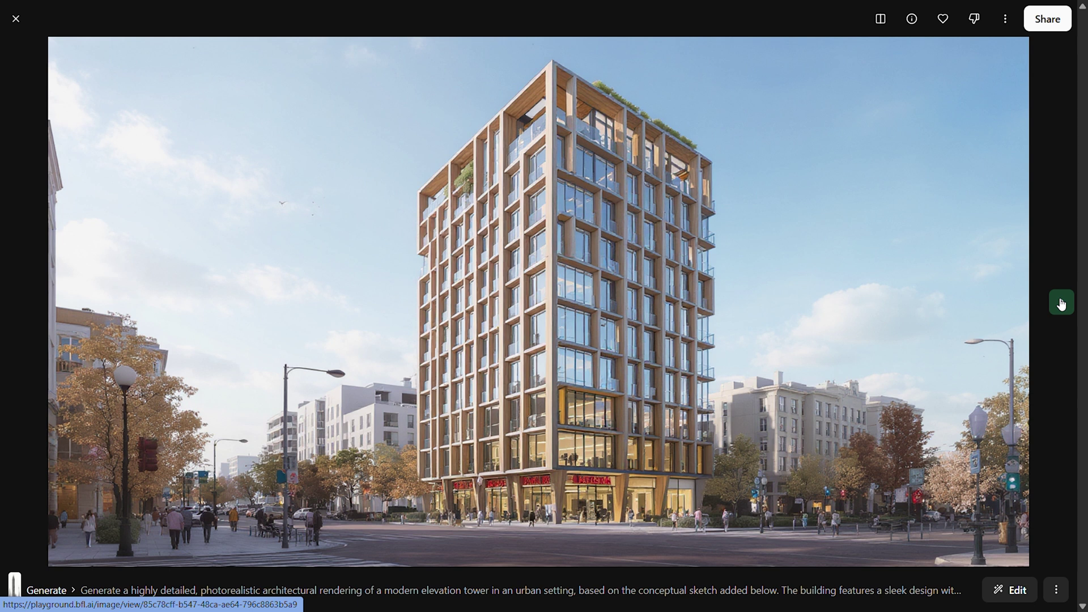
click(1062, 303)
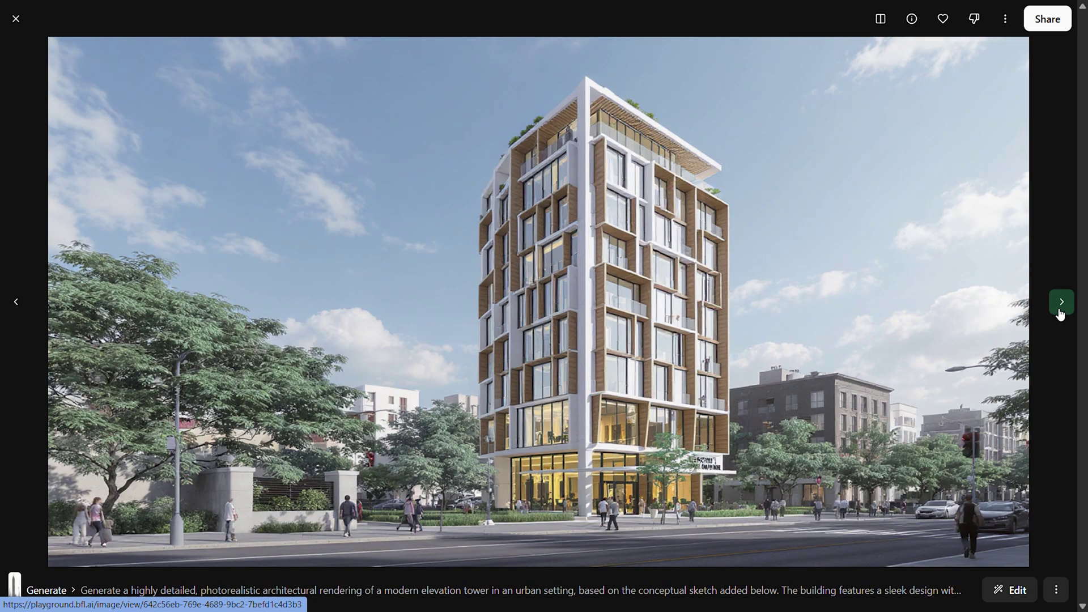
click(1060, 313)
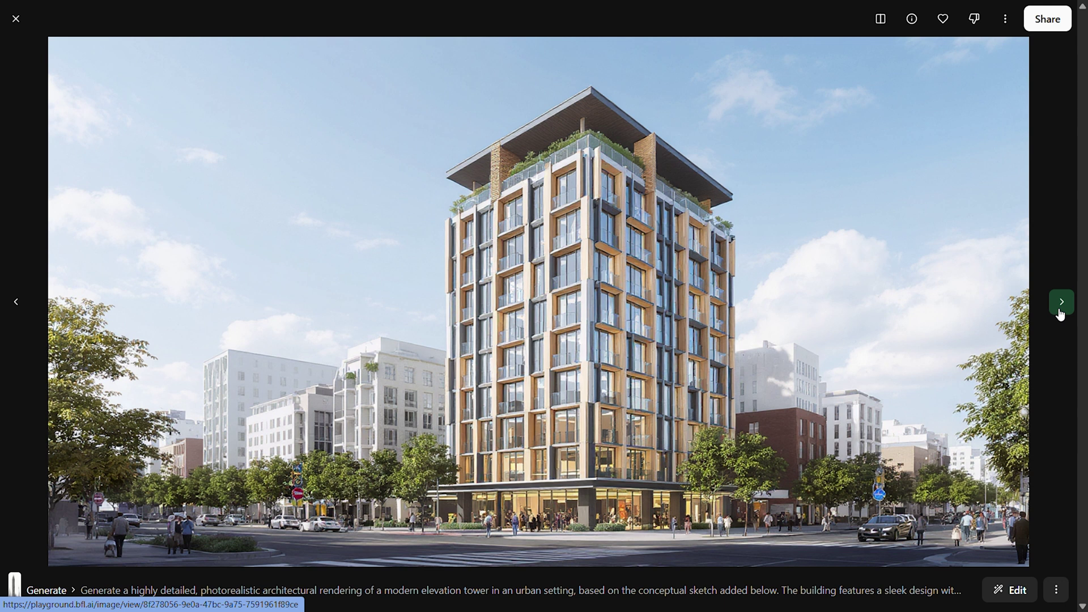
- View the fourth generated tower rendering at full size and go back through the earlier ones to compare them
click(1060, 313)
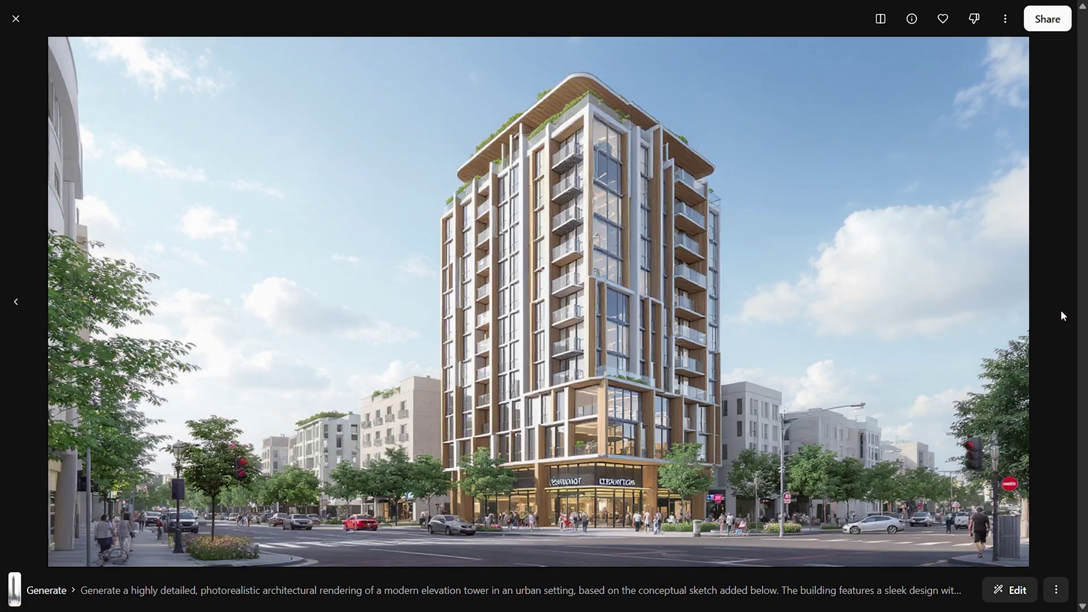
click(17, 309)
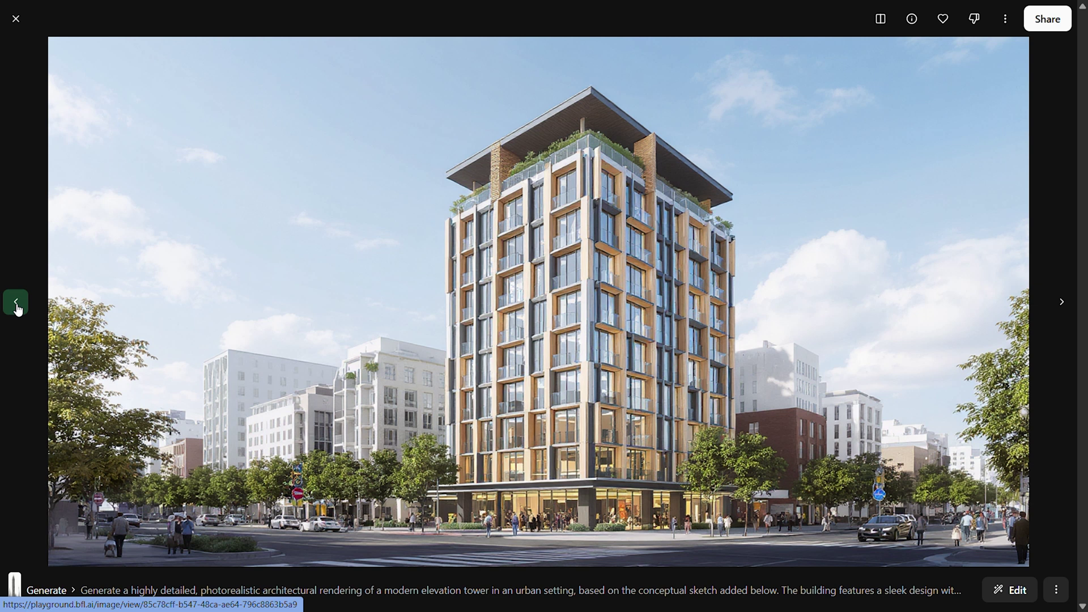
click(17, 307)
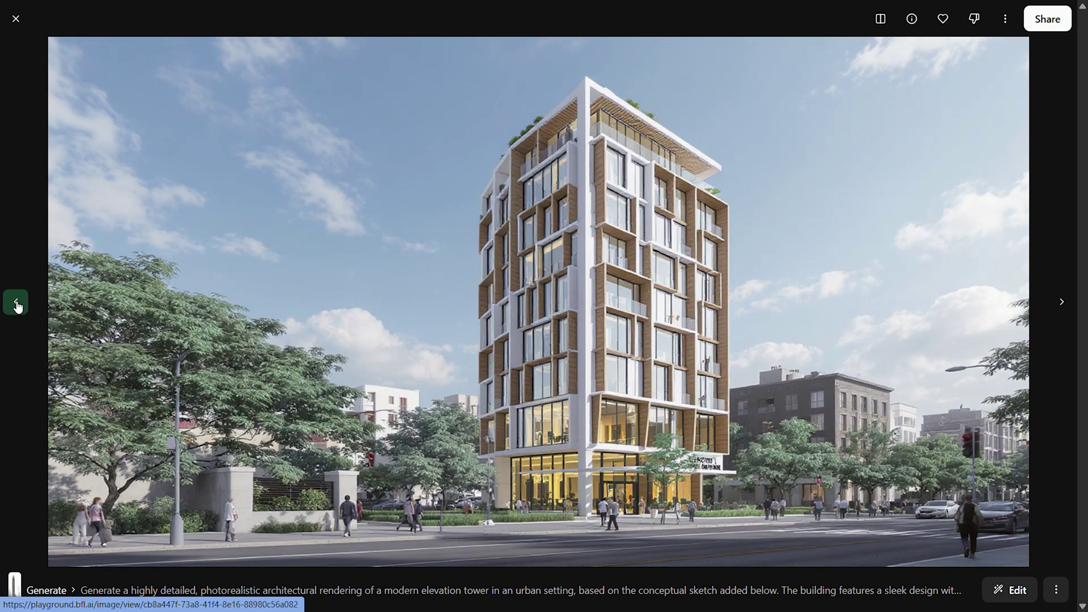
click(18, 306)
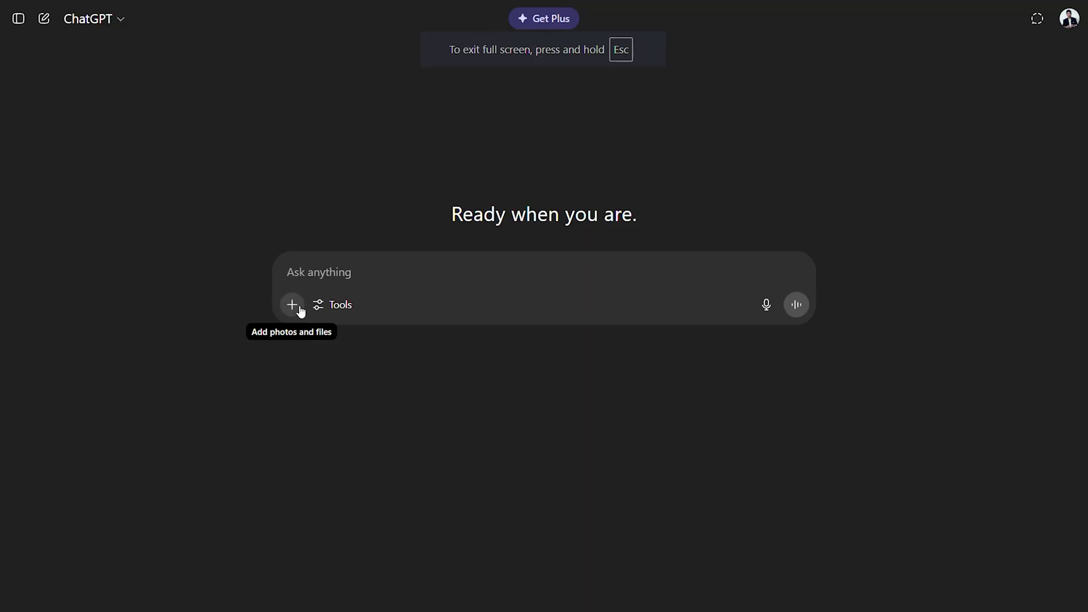
- In ChatGPT, attach the house image, generate an unaltered night view with lights in and around the building at the original resolution, and open it
click(298, 314)
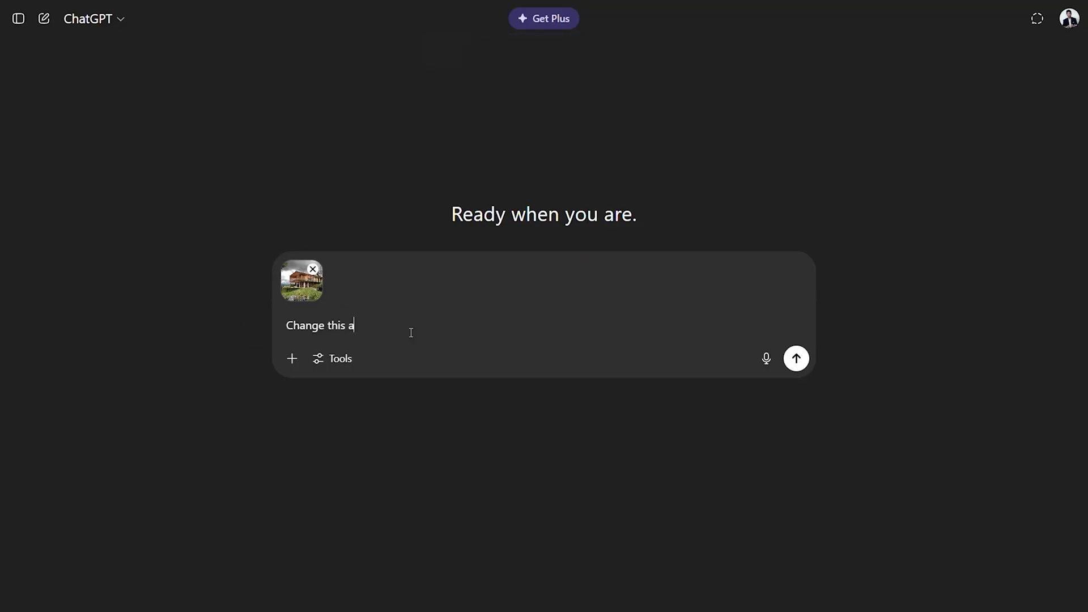
text(rchitectural scene into a night view with )
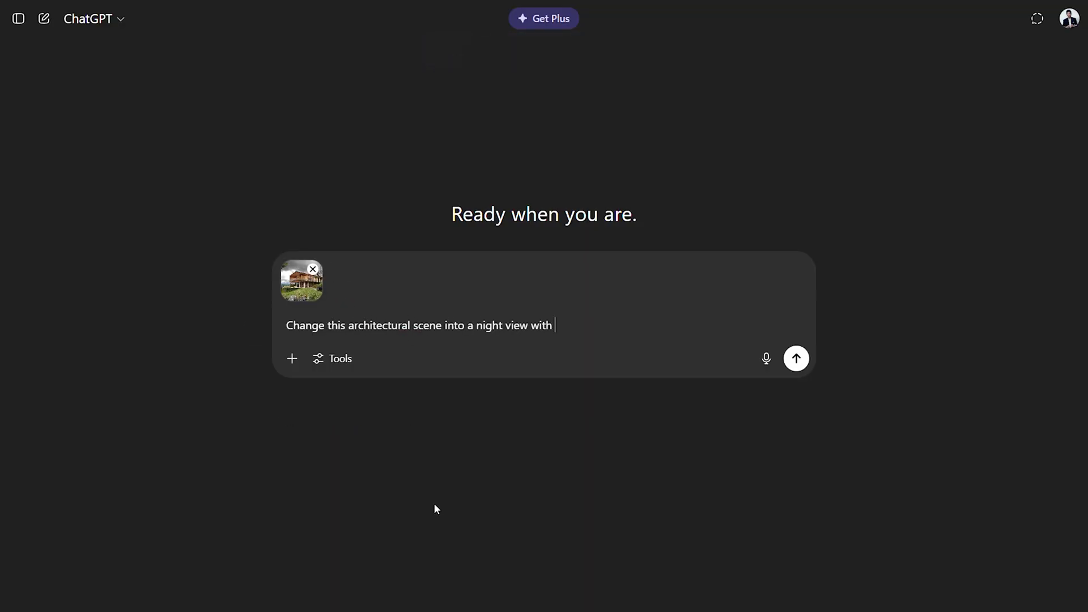
text(lighting. Do not change or alter any elements in the image.)
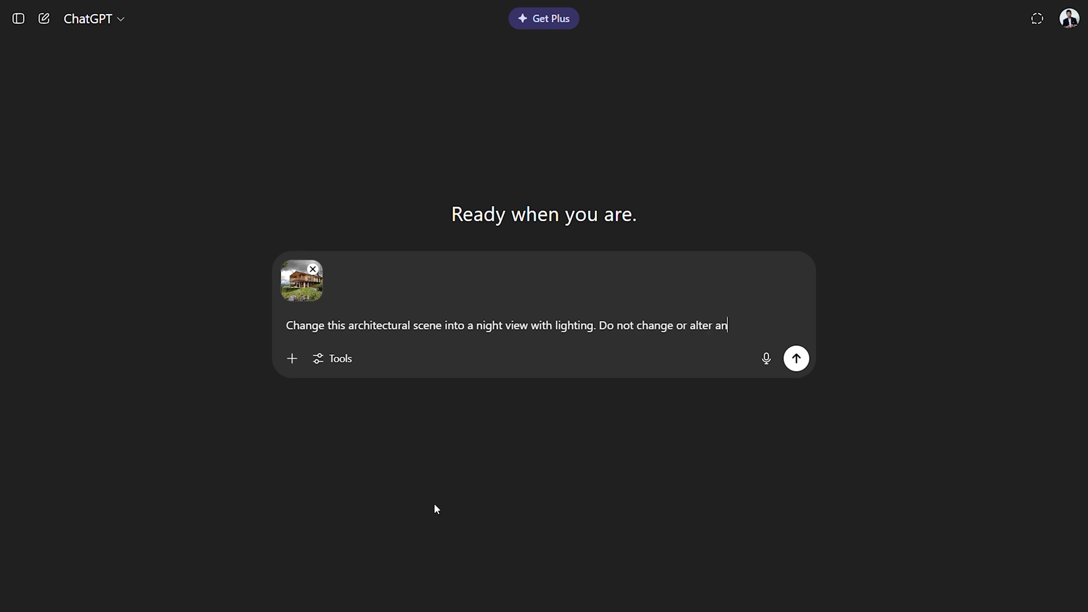
text( Show lights in the building and around the structure. Retain the original resolution.)
click(796, 370)
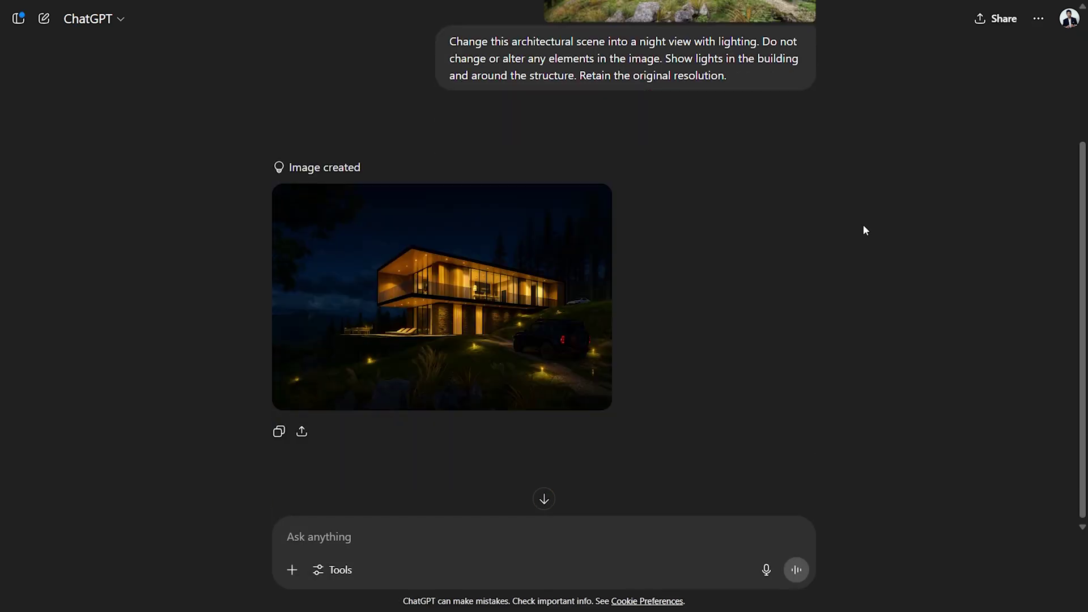
click(517, 267)
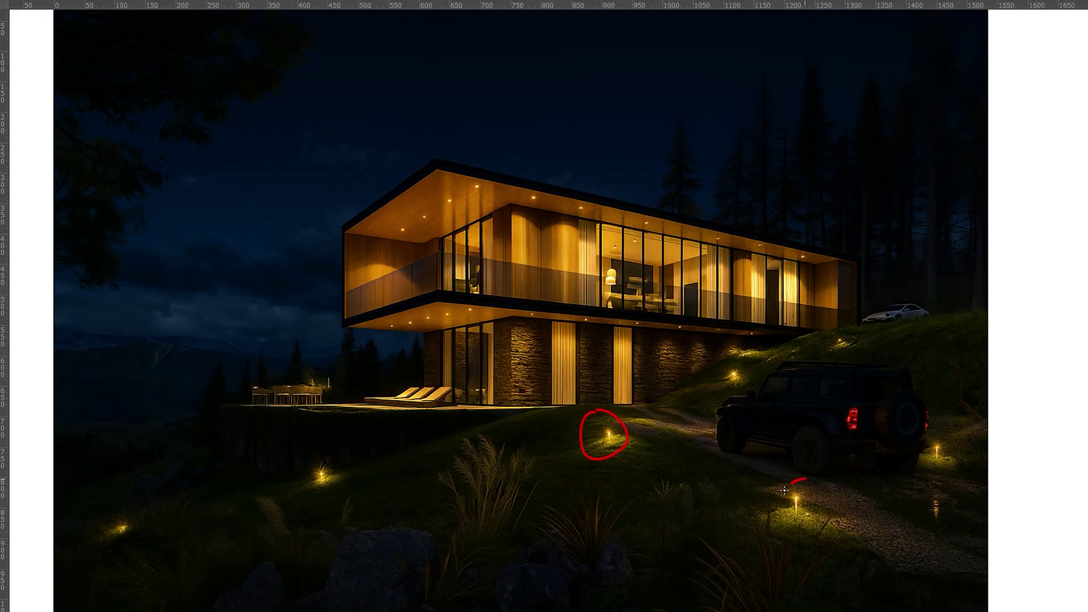
- Annotate the night rendering with red circles around garden lights and the jeep's tail light, an arrow at the driveway and strokes around the house
drag(784, 490, 824, 485)
drag(303, 451, 306, 451)
mouse_move(865, 392)
mouse_down()
mouse_move(856, 448)
mouse_move(884, 408)
mouse_up()
drag(723, 403, 686, 411)
drag(626, 108, 613, 160)
drag(387, 114, 393, 123)
drag(255, 254, 286, 261)
drag(837, 170, 817, 204)
drag(899, 280, 921, 266)
drag(271, 367, 319, 356)
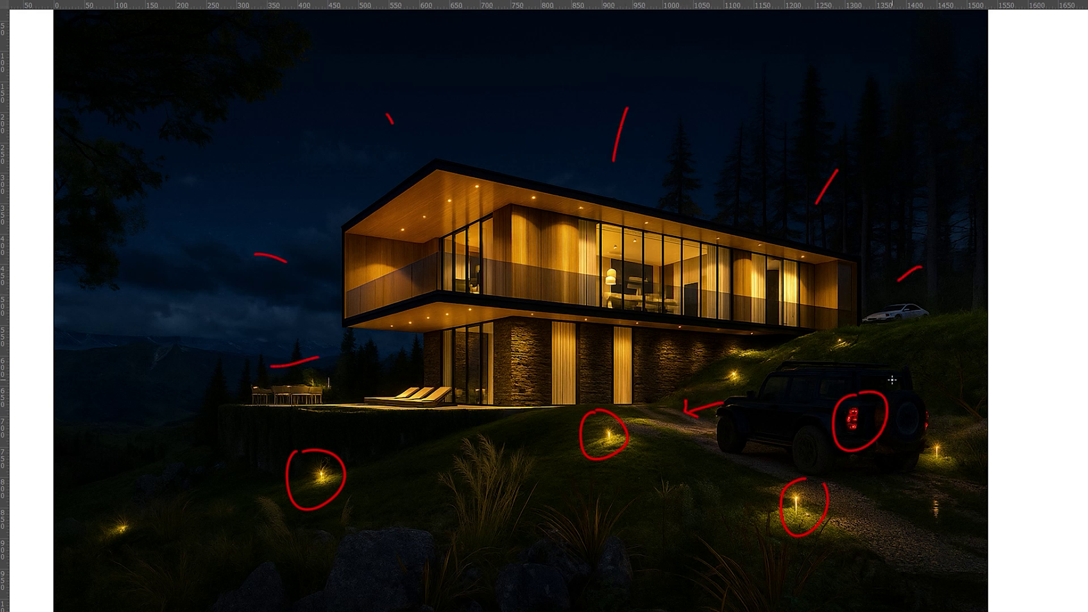
key(alt+Tab)
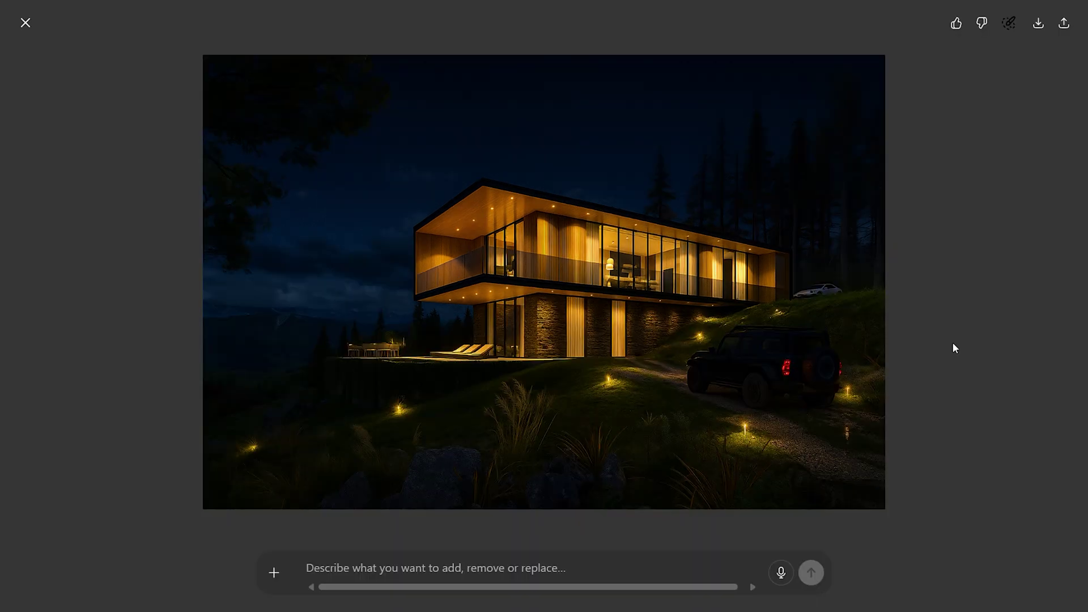
- In ChatGPT, generate a rainy view of the attached house scene, showing puddles of water and rain drops
text(a rain)
text(y view. Show puddles of water, rain drops)
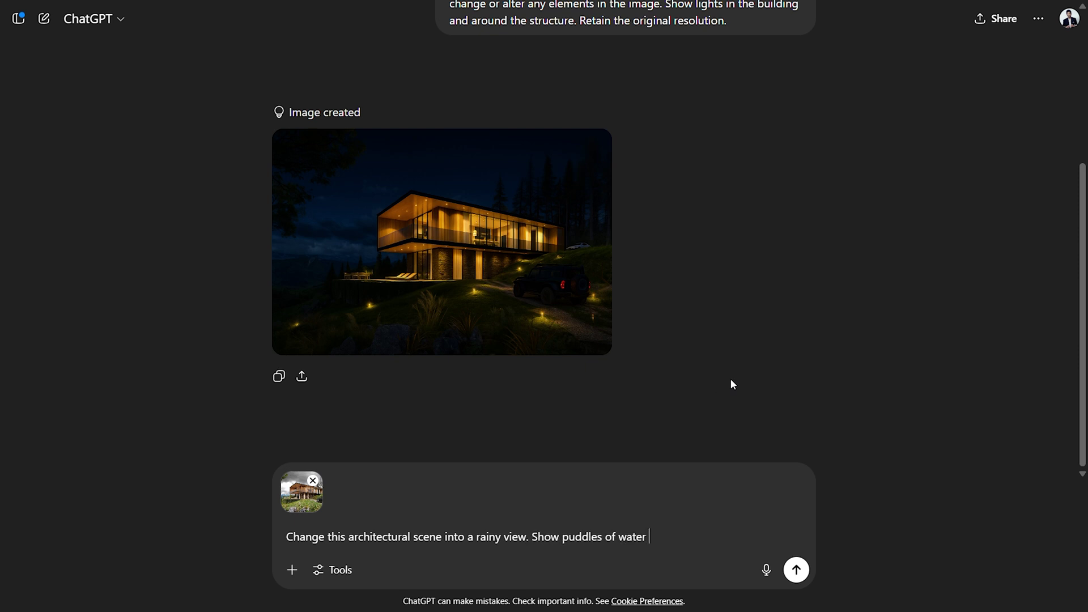
text( in the scene)
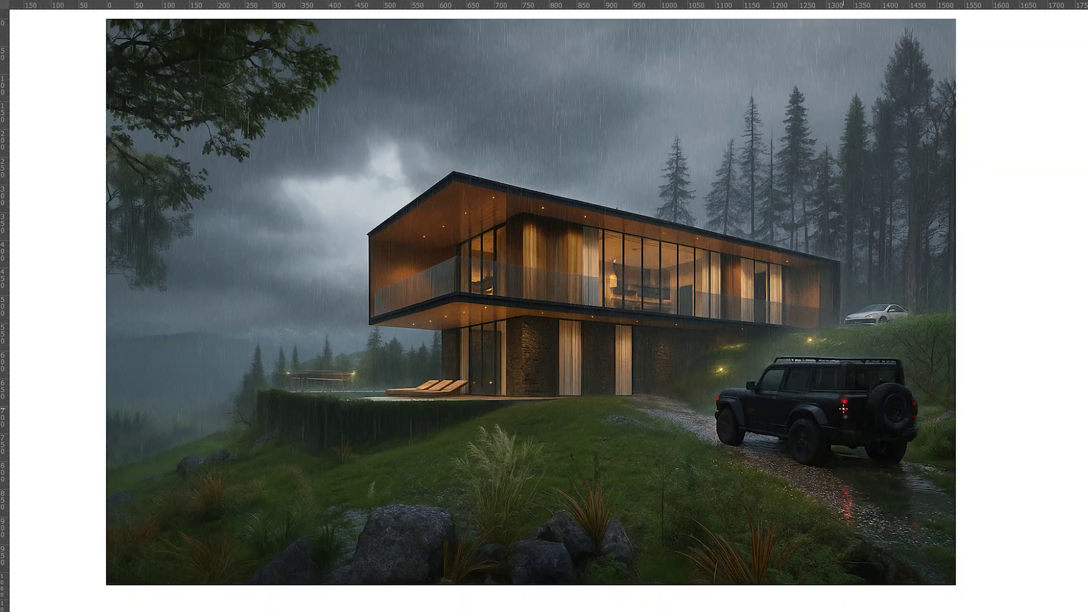
- Annotate the rainy rendering at the jeep's tail light, its reflection on the driveway, the sky, the tree branches and the terrace
drag(844, 389, 843, 393)
drag(848, 475, 846, 478)
drag(344, 66, 353, 57)
drag(185, 136, 217, 166)
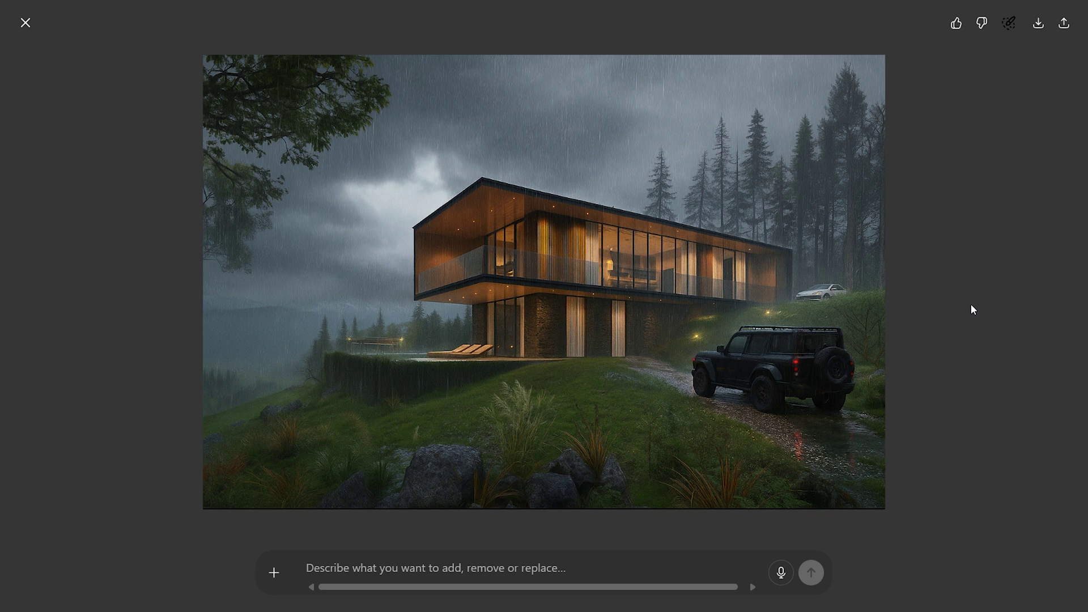
mouse_move(280, 357)
mouse_down()
mouse_move(367, 397)
mouse_move(299, 363)
mouse_up()
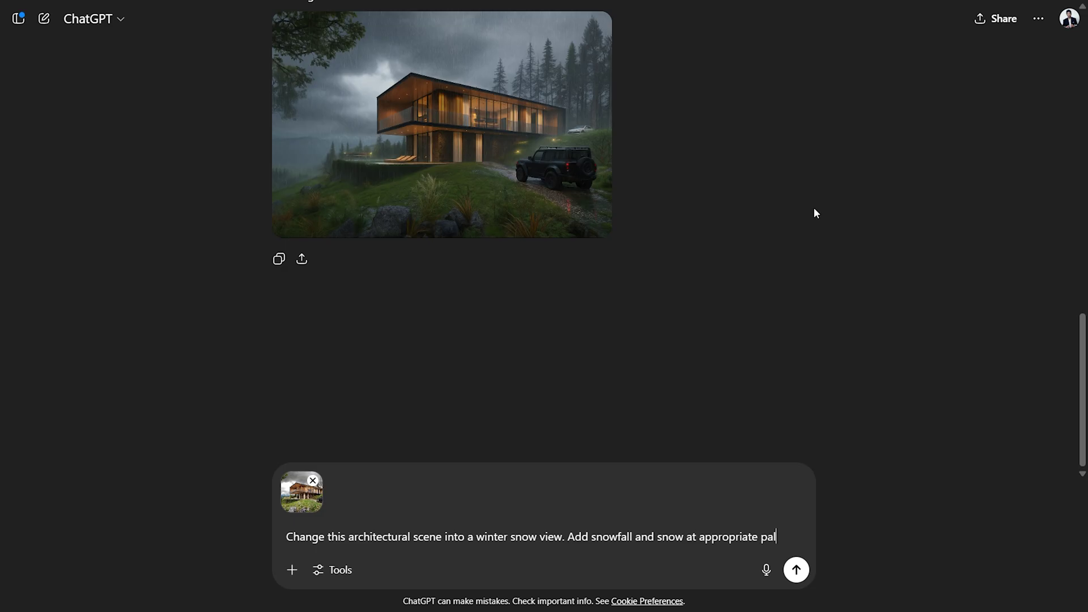
- Generate a winter snow view of the attached house, adding snowfall and snow at appropriate places and reusing the earlier original-resolution sentence
text(aces in the image.)
scroll(813, 206, up, 4)
drag(751, 115, 603, 116)
key(ctrl+c)
scroll(603, 117, down, 5)
click(354, 542)
key(ctrl+v)
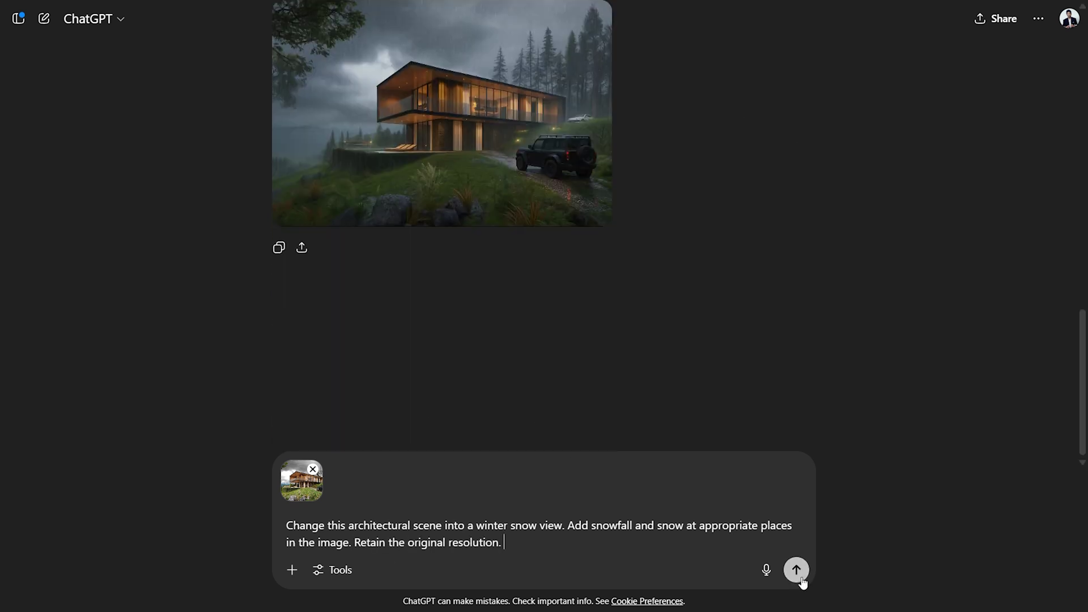
click(796, 569)
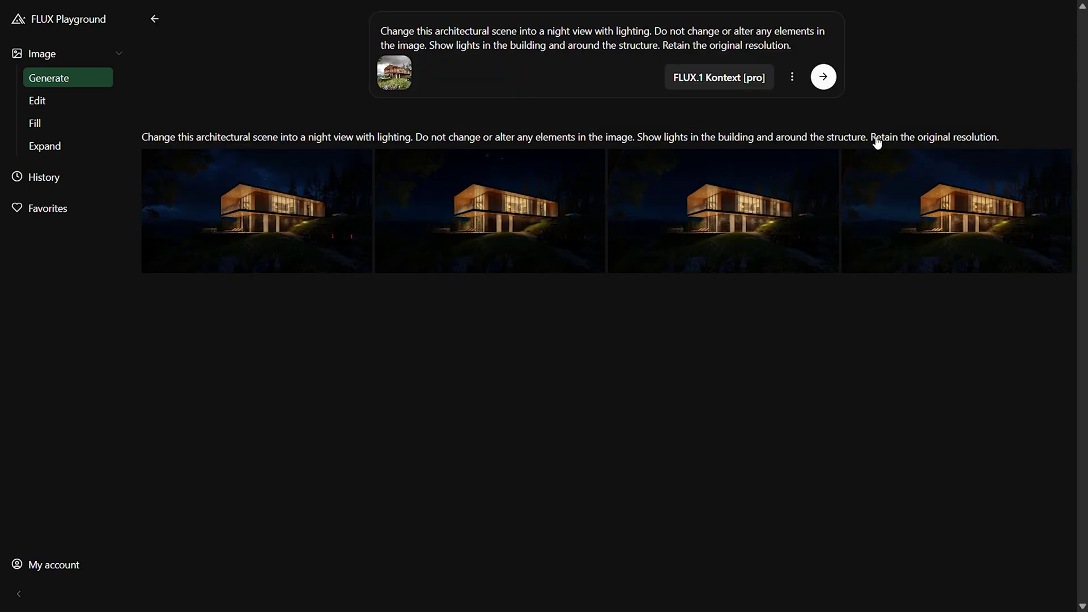
- In FLUX Playground, view the generated night renderings of the house one after another at full size
click(313, 195)
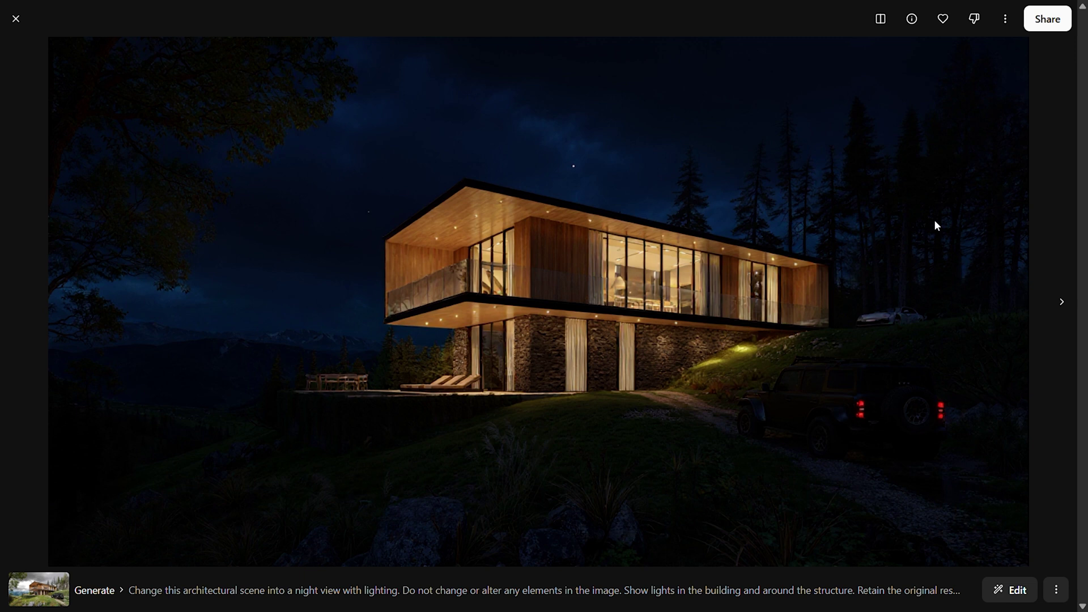
click(1061, 303)
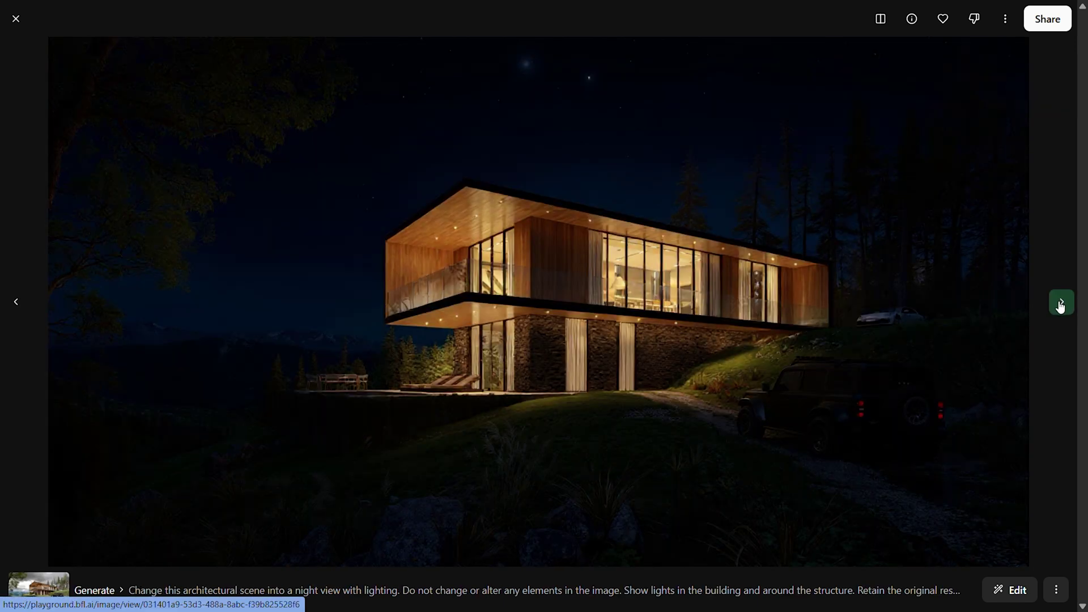
click(1061, 304)
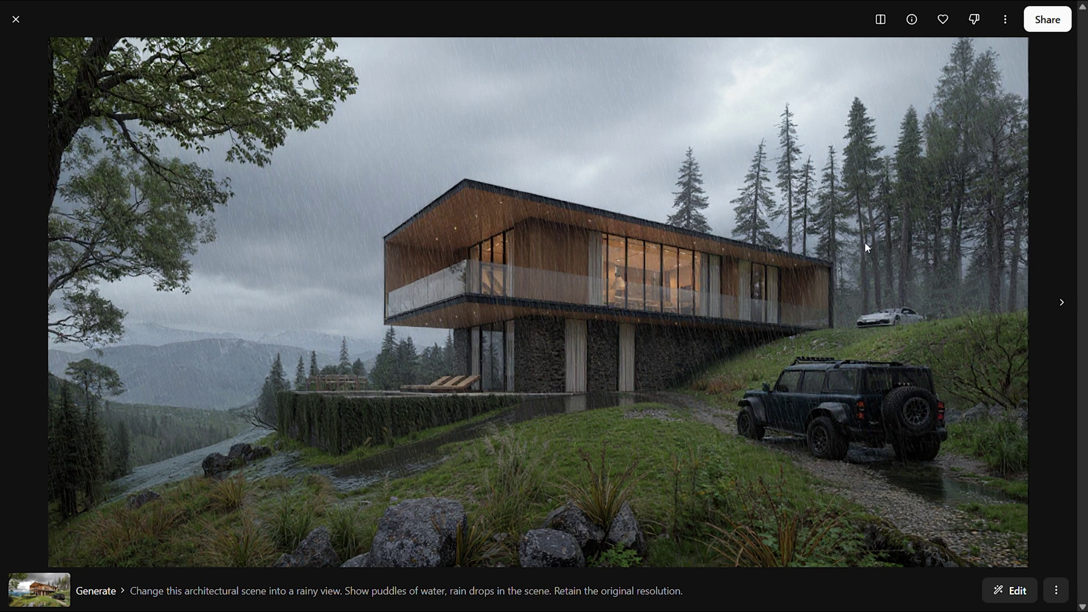
- Close the rainy rendering, open the first winter snow rendering and compare it side by side with the original house image
key(Escape)
click(345, 226)
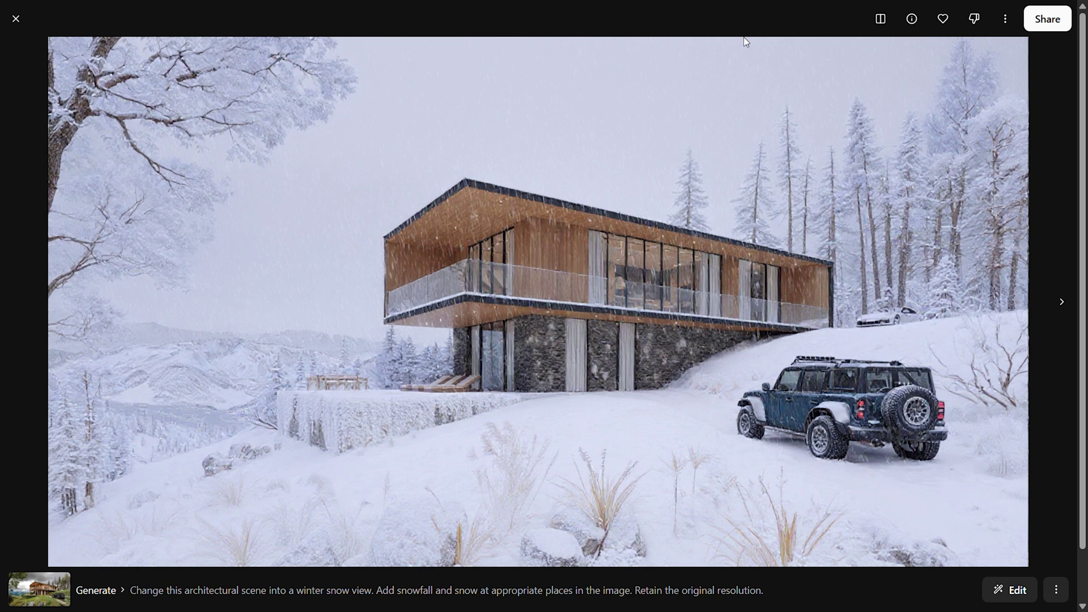
click(879, 20)
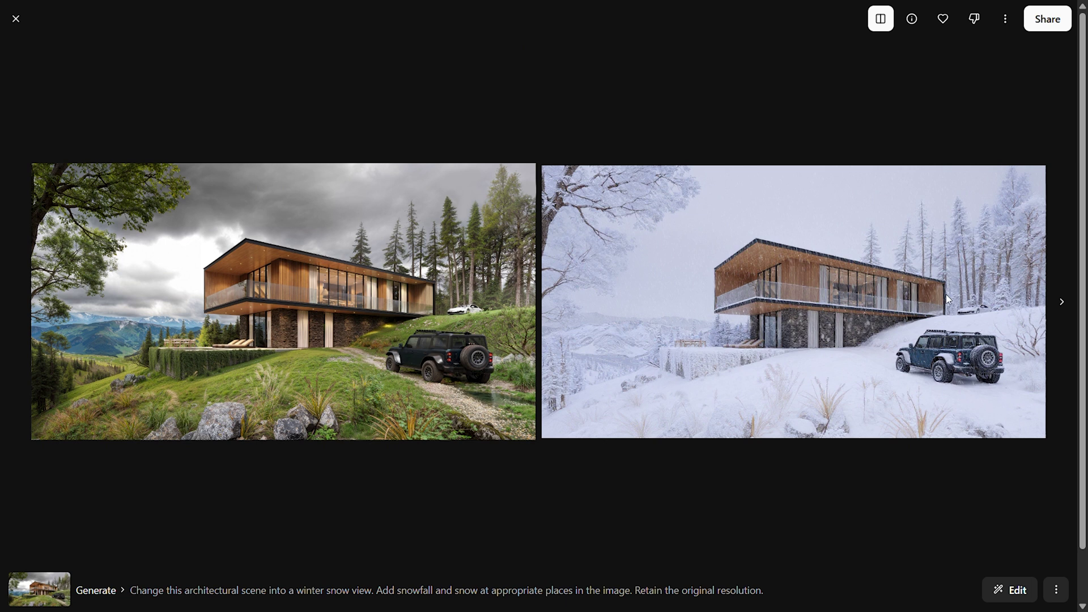
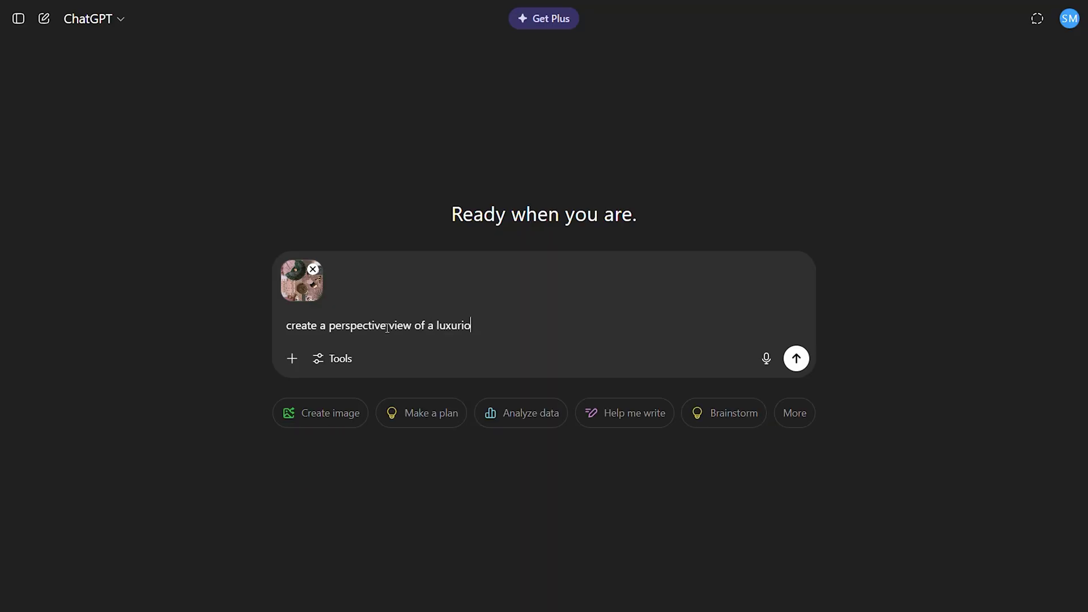
- In ChatGPT, generate a horizontal luxurious master bathroom perspective from the mood board with hand wash cabinet, bath tub and mirror, and open it
text(ous master bathroom using the mood board image provided. Use the materials, textures and color palette for the image. Show hand wash cabinet, bath tub and mirror.)
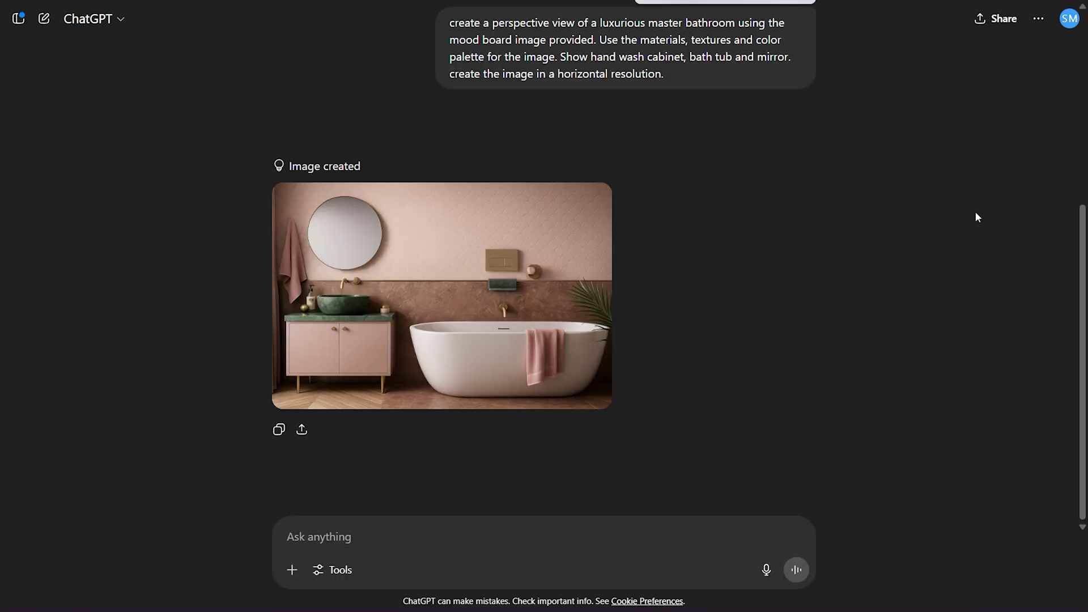
click(547, 262)
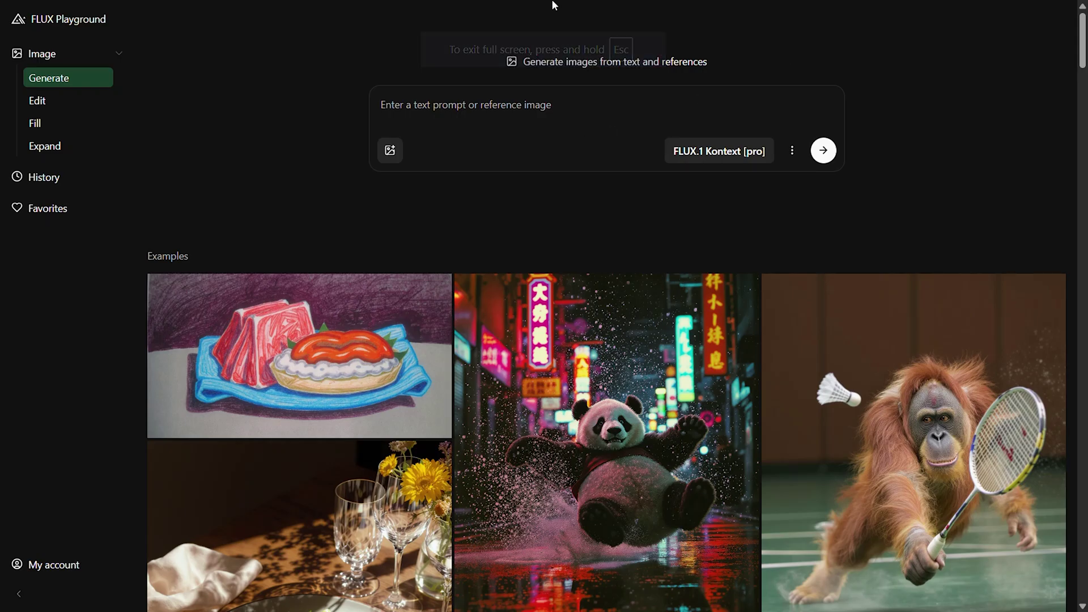
- In FLUX Playground, generate the same mood-board bathroom with FLUX.1 Kontext [pro], open the result and annotate it near the front washbasin
click(823, 165)
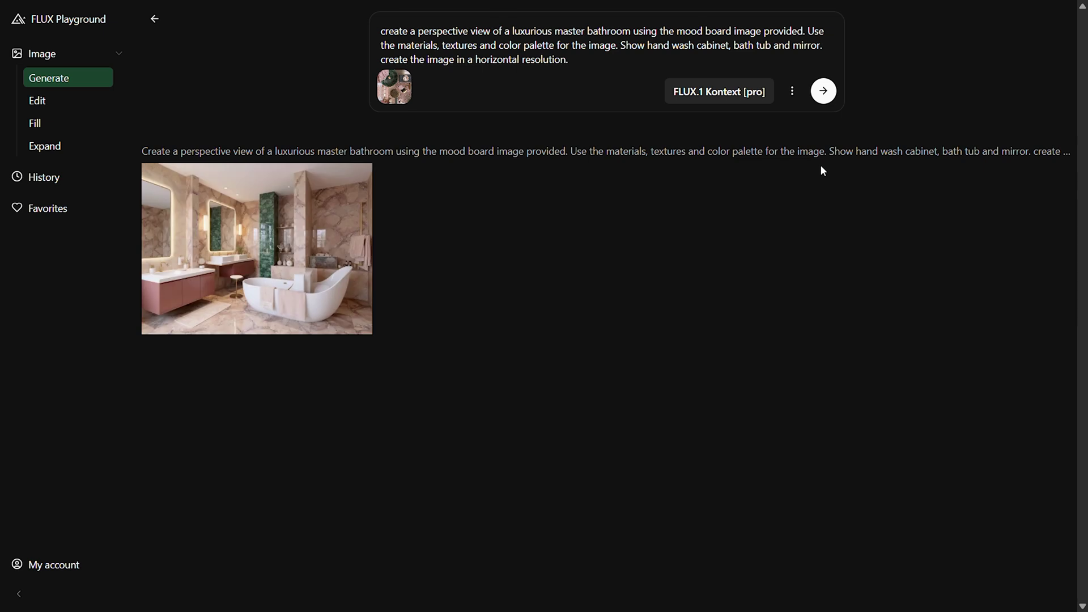
click(170, 258)
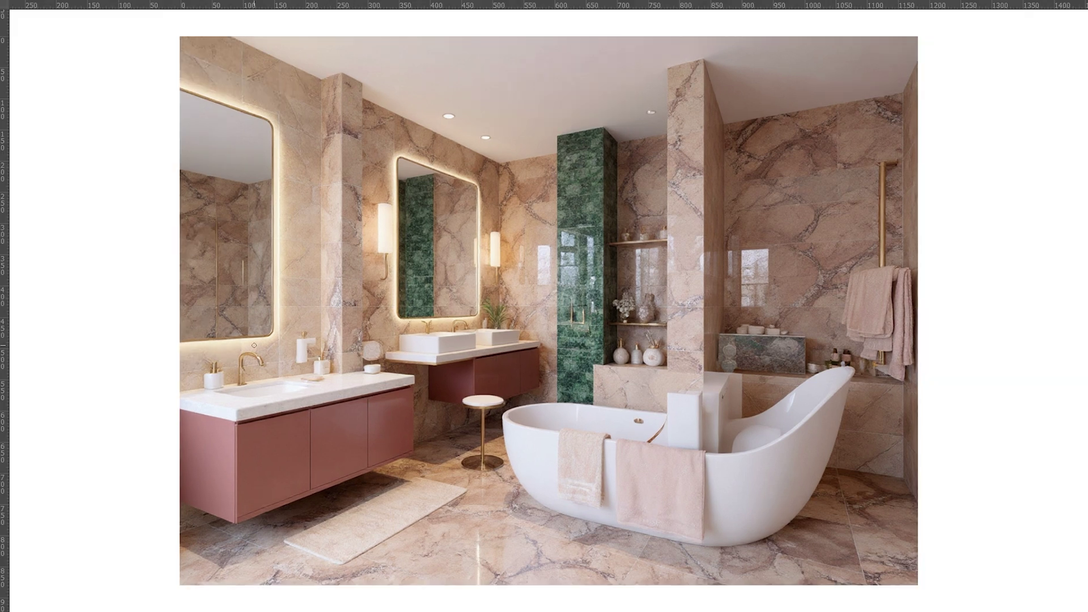
drag(221, 340, 221, 340)
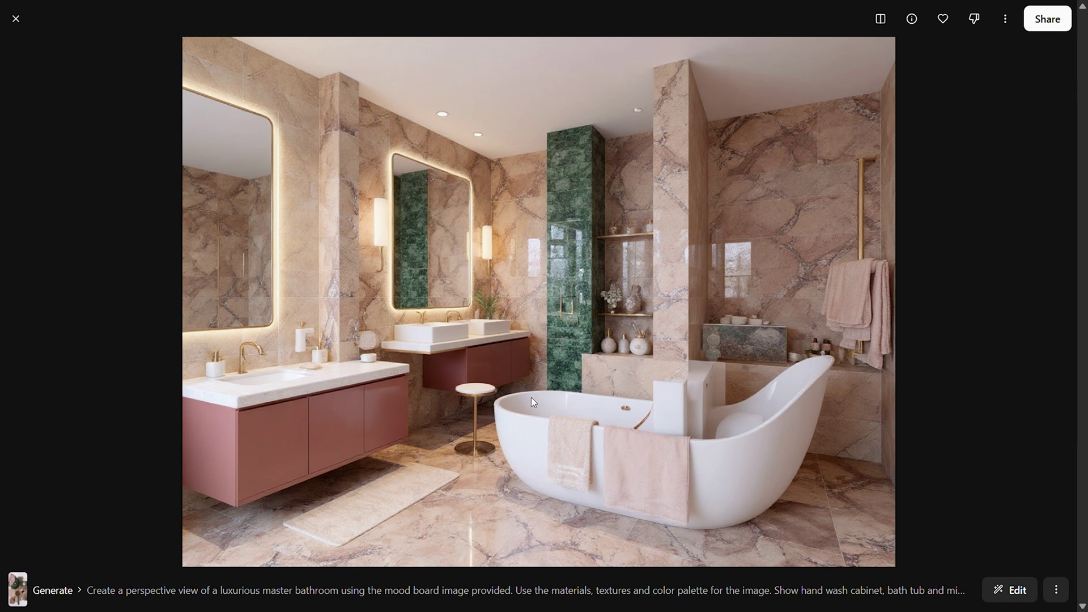
- Prompt FLUX Playground's image editing and ChatGPT to make the bathtub oval with a lady in it, asking ChatGPT also for water and steam
click(1009, 590)
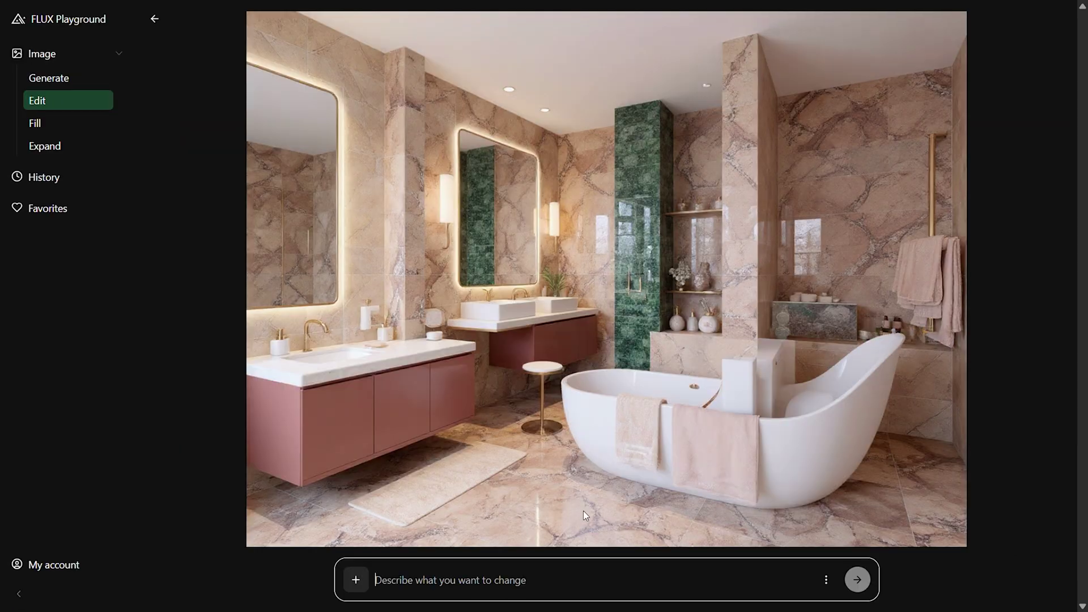
text(change the shape of the bath)
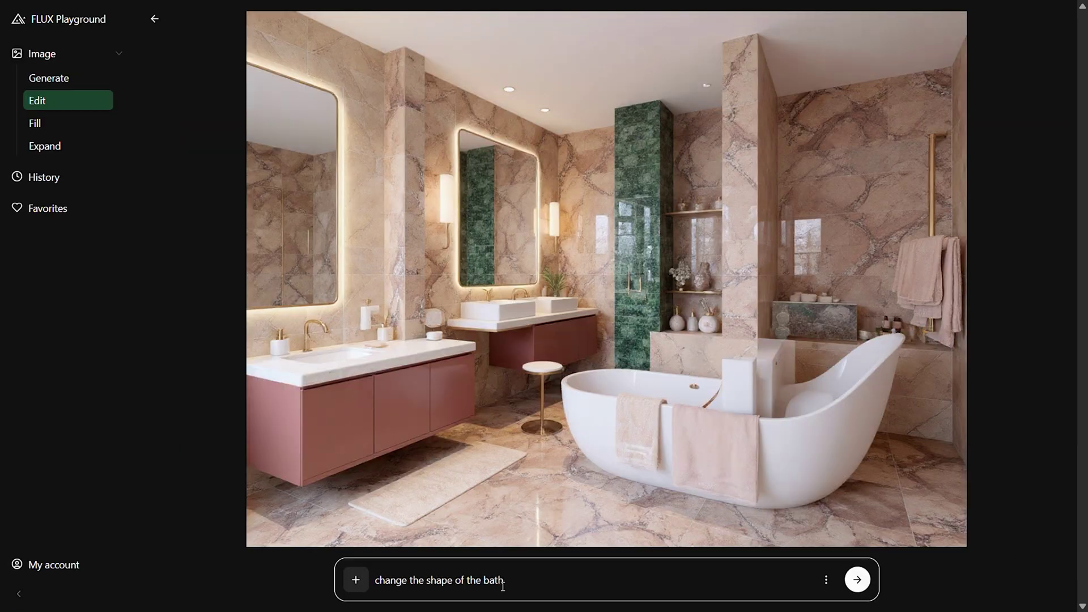
text(tub to an oval design. Add a lady in the)
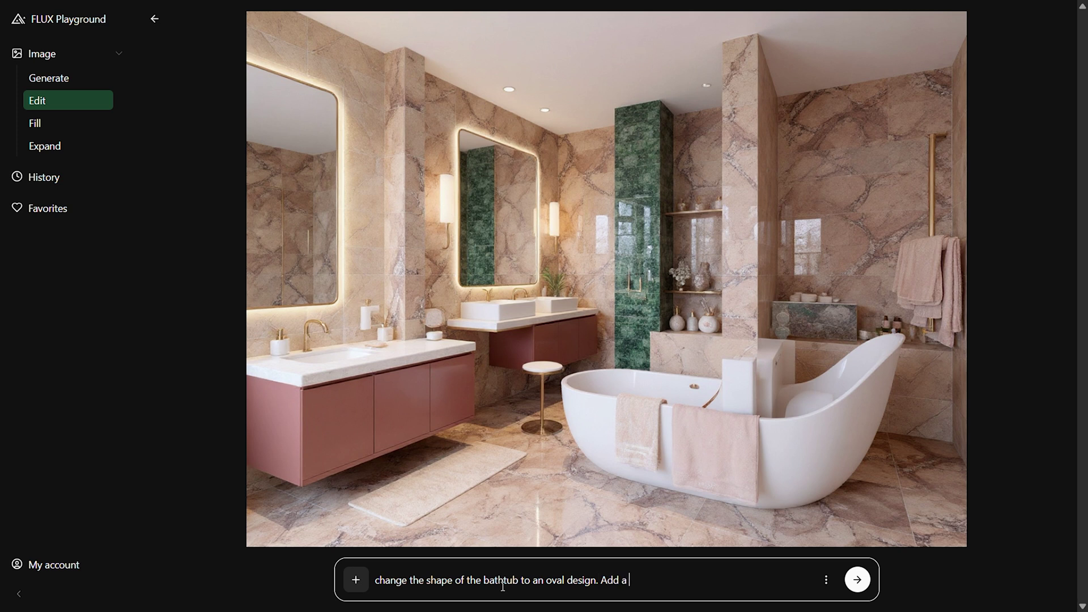
text( bathtub)
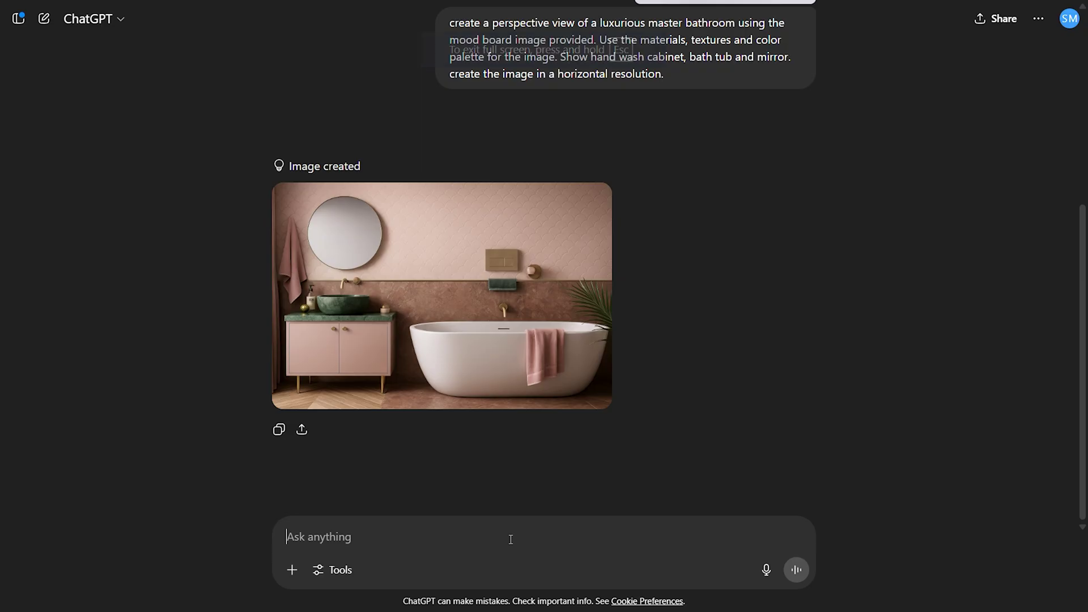
text(change the shape of the bathtub to an oval design. Add a lady in the bathtub and fill it with water and steam.)
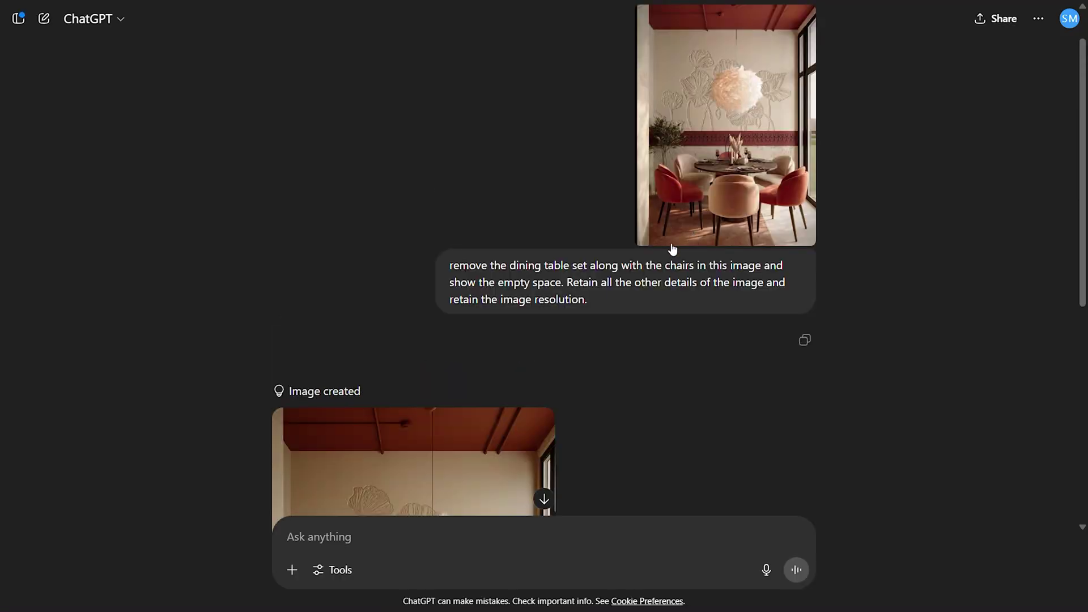
- In ChatGPT, open the generated room without the dining set at full size and compare it with the original dining room image
scroll(671, 250, down, 5)
click(397, 250)
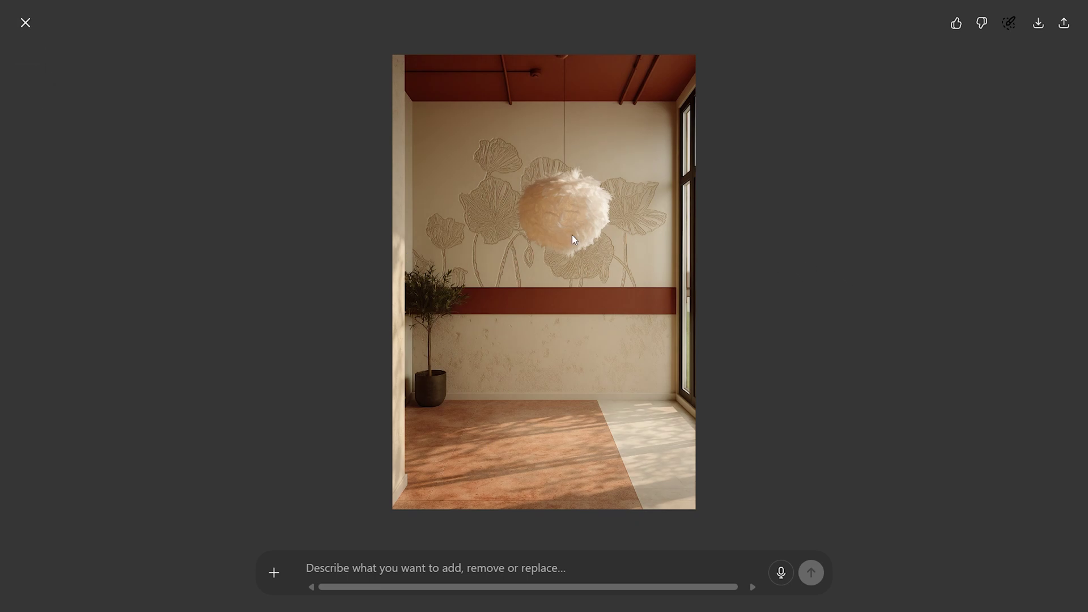
click(22, 26)
scroll(678, 210, up, 5)
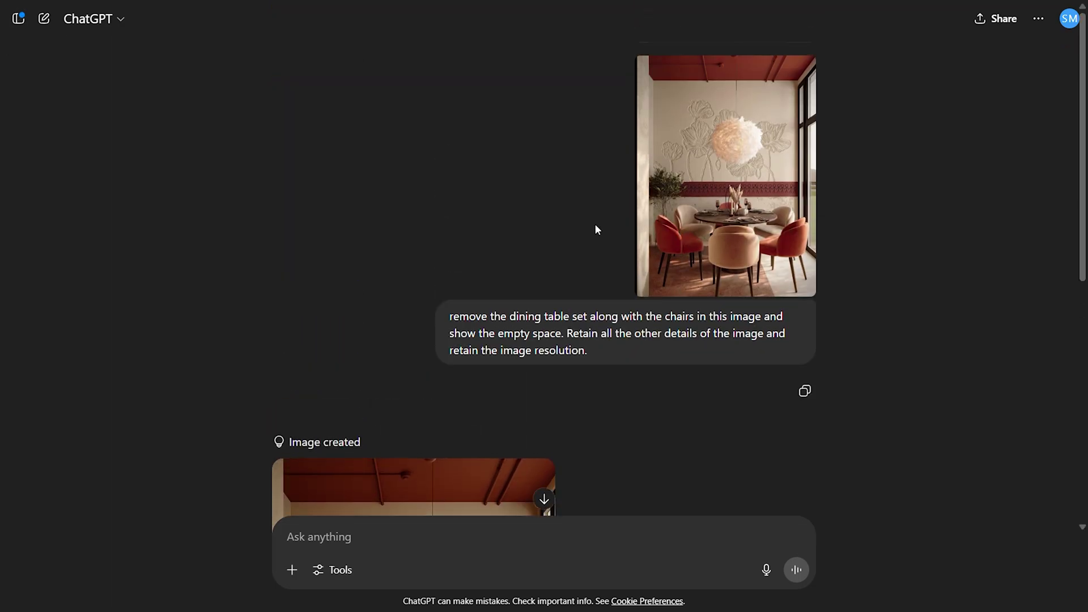
- In FLUX Playground, generate the dining room image without the table set and chairs using FLUX.1 Kontext [pro], retaining all other details and the resolution
click(725, 221)
click(82, 134)
scroll(134, 175, down, 8)
click(391, 284)
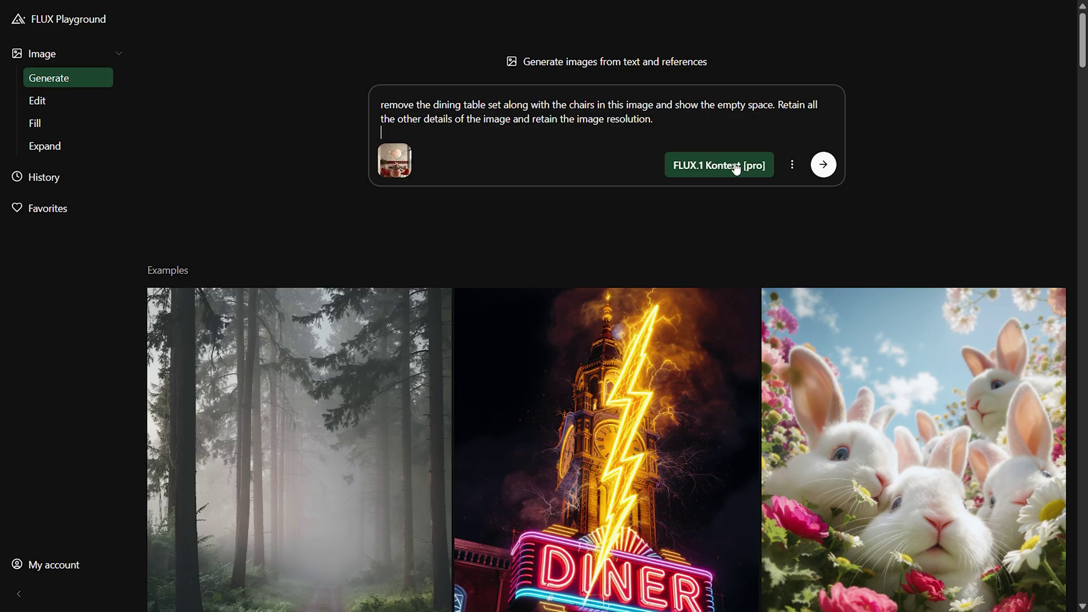
click(791, 164)
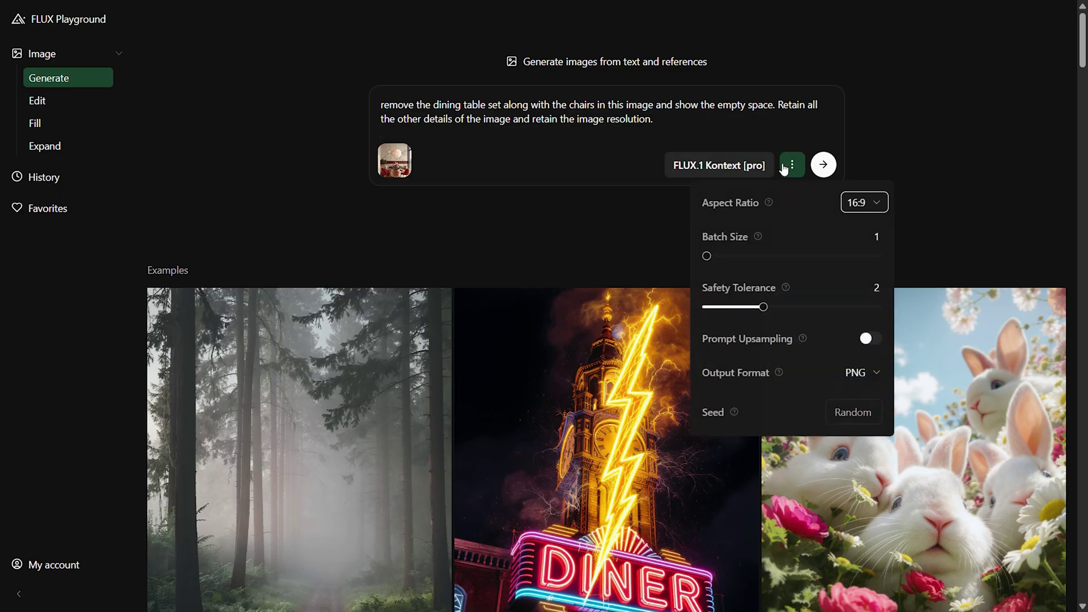
click(824, 164)
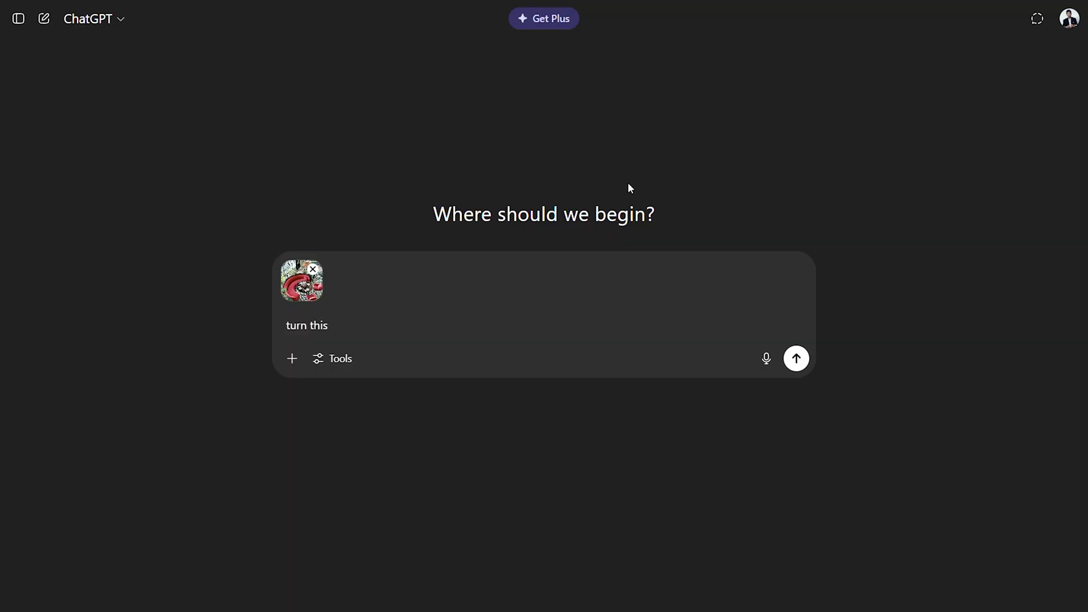
- In ChatGPT, write a prompt turning the aerial image into an eye level cafe perspective with human figures in horizontal resolution, and select its text
text(image from an aerial view to eye level perspective)
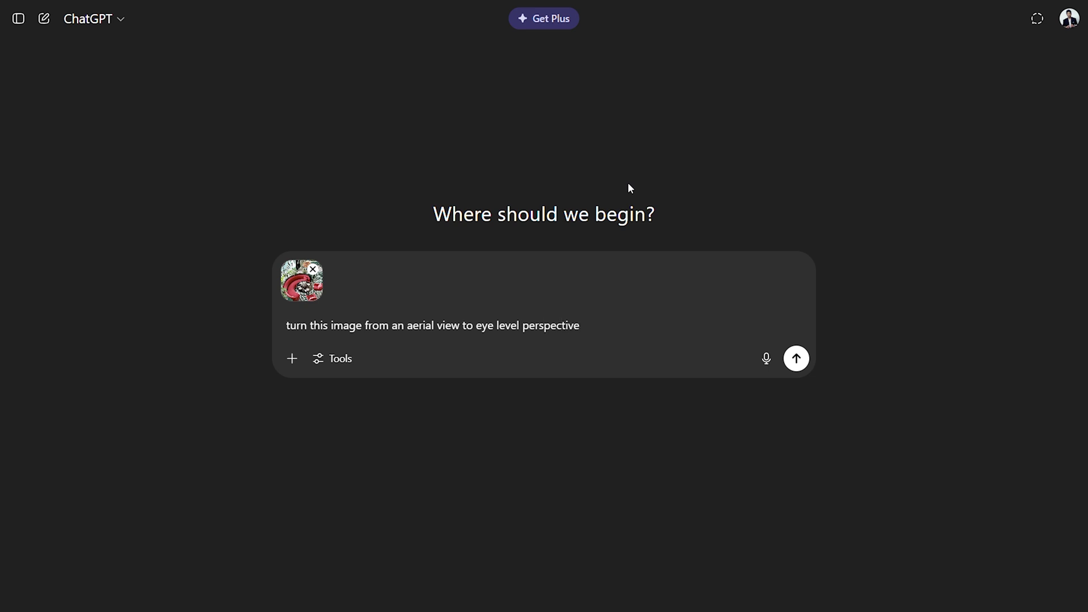
text( of a cafe. Add human figures in the cafe. Create the image in horizontal resoltu)
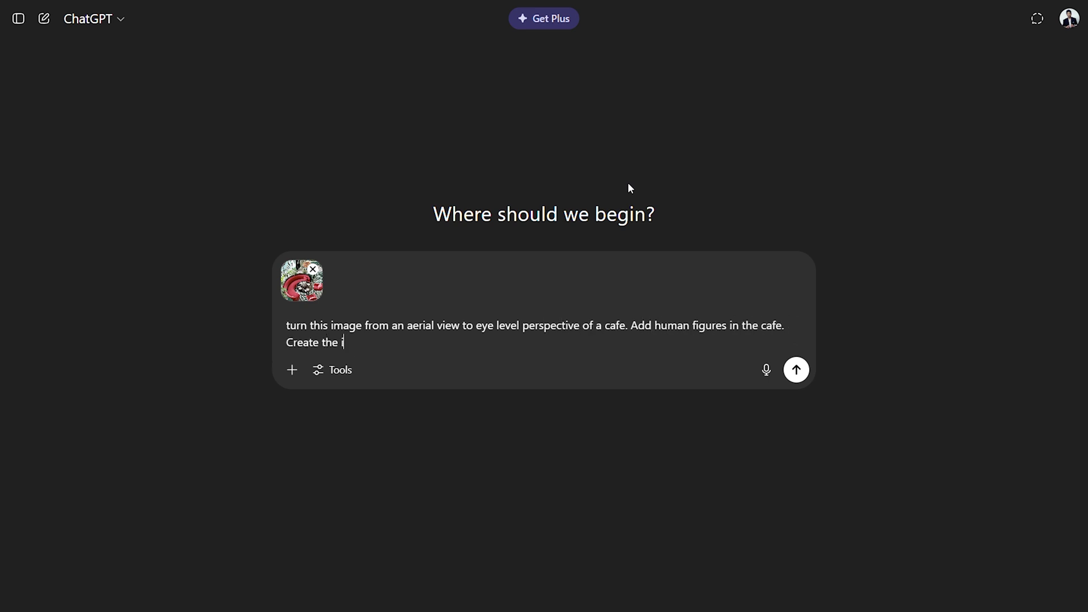
key(BackSpace)
key(BackSpace)
text(ution.)
key(ctrl+a)
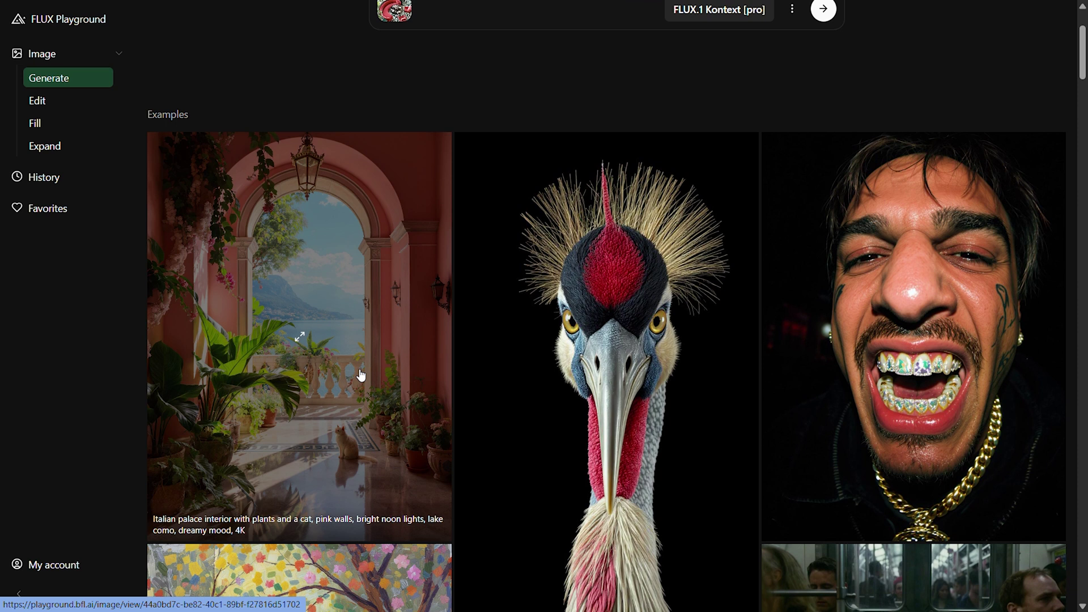
- In FLUX Playground, check the aerial-to-eye-level cafe prompt and browse the generated cafe perspectives with people
scroll(361, 363, down, 4)
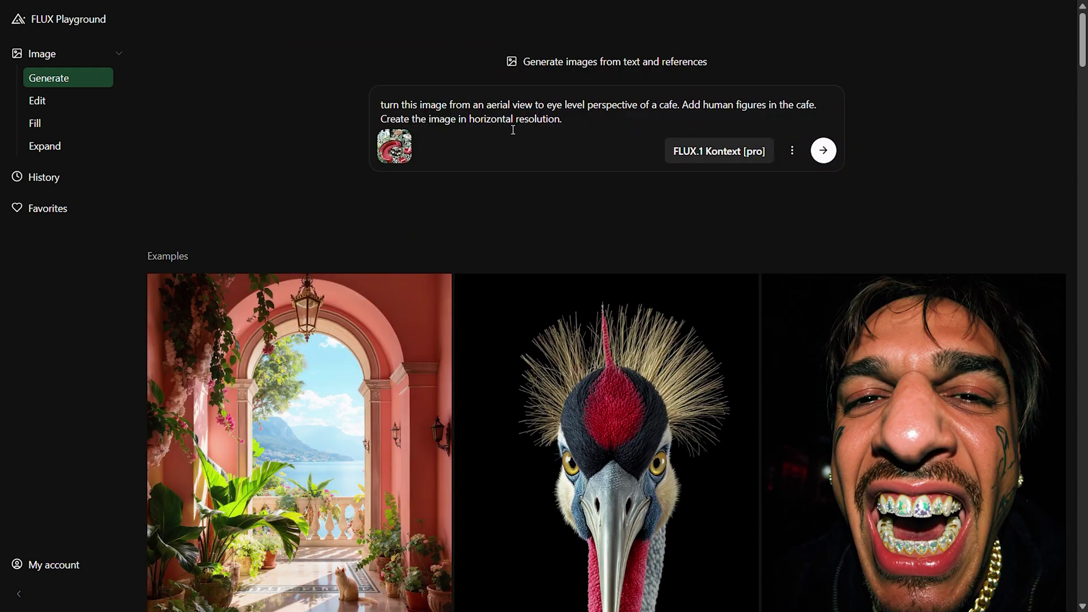
click(577, 125)
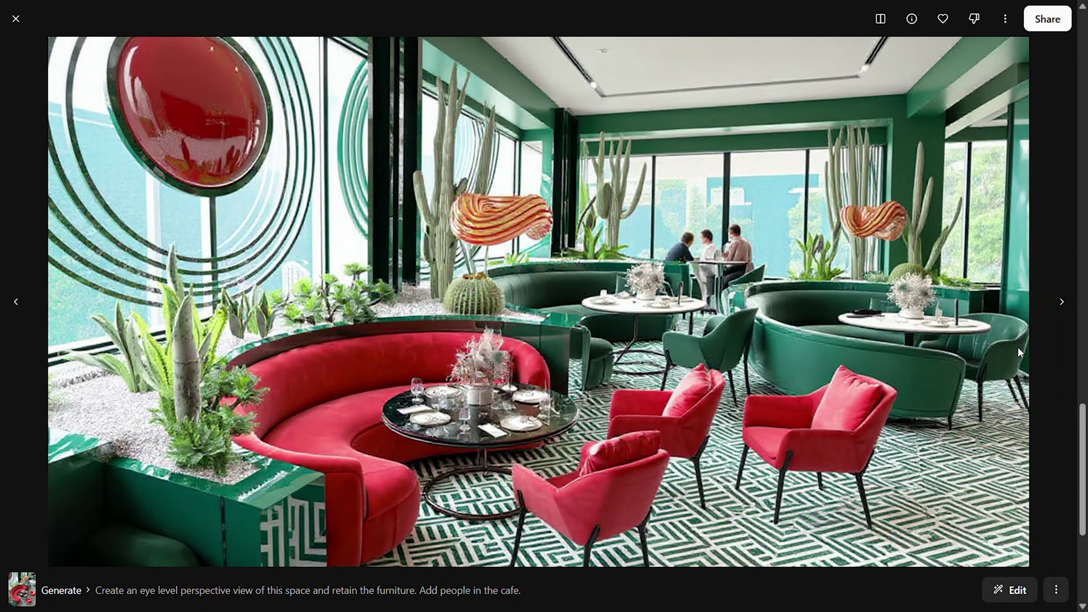
click(1063, 306)
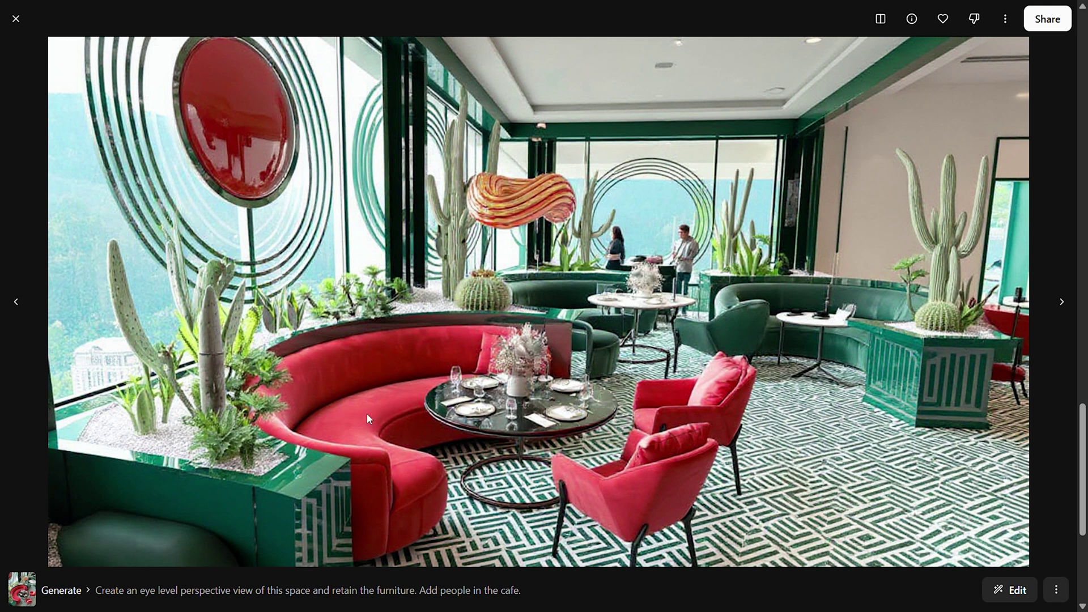
key(Right)
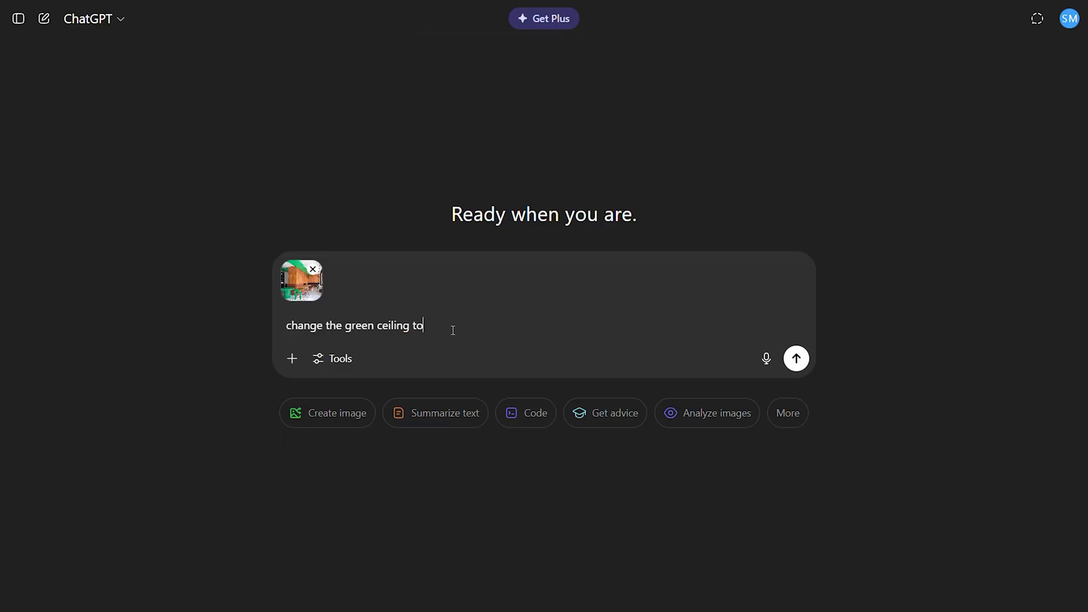
- Ask ChatGPT to change the interior's green ceiling and furniture to red and the wooden backdrop to beige soft stone texture, along with the flooring
text(red. Green furnitures to red. Wooden material in the backdrop to be changed to beige soft stone texture. Flooring to be changed to black and white tiles. retain all the other details of the image and image resolution.)
click(796, 387)
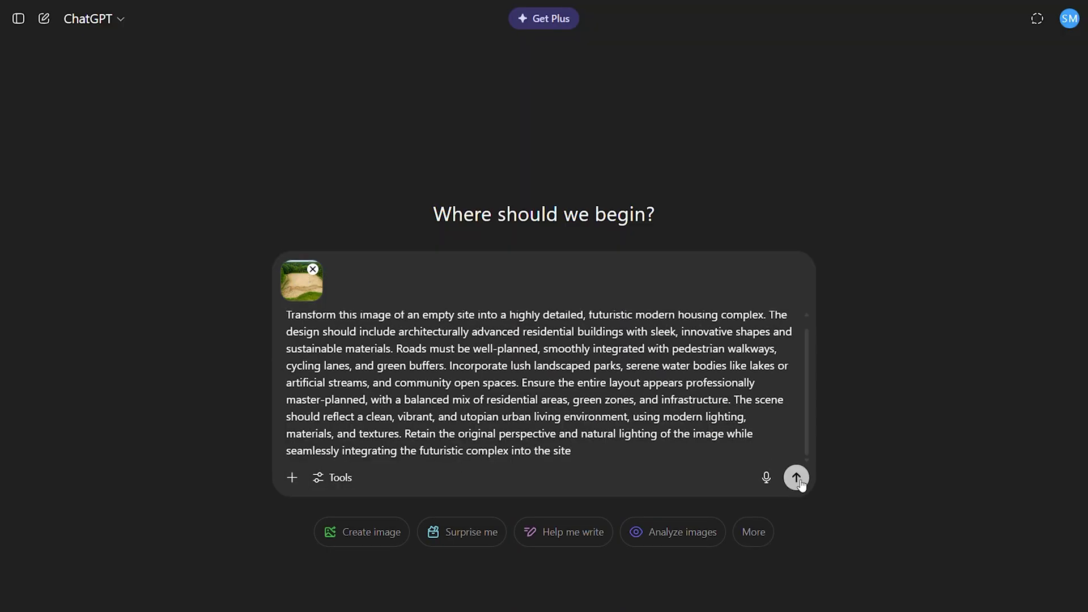
- Submit the empty-site prompt for a futuristic modern housing complex in ChatGPT and in FLUX Playground with FLUX.1 Kontext [pro], and open the FLUX result
click(797, 479)
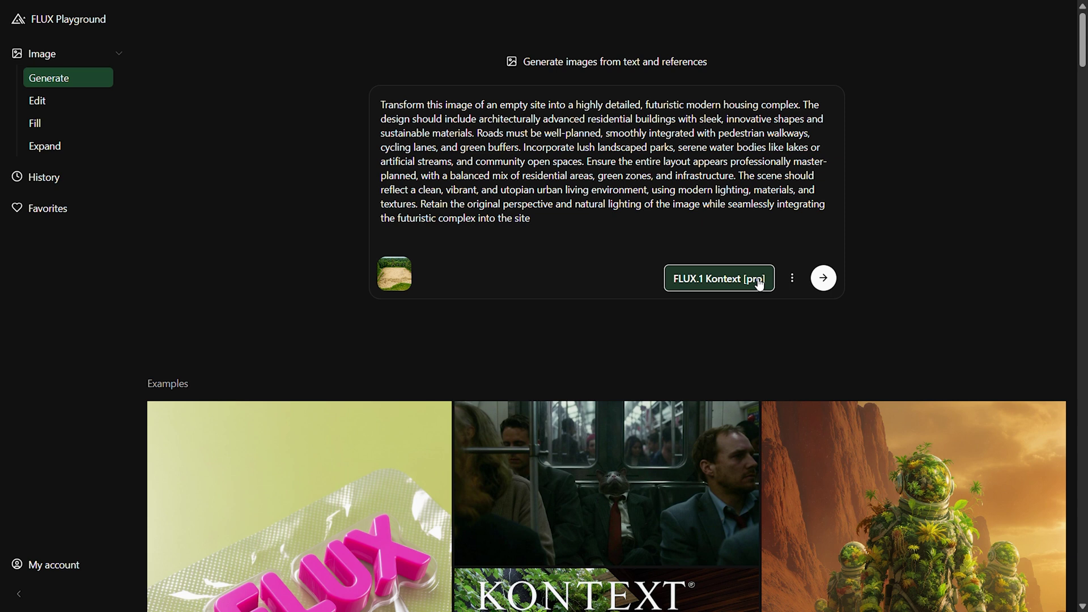
click(792, 278)
click(823, 278)
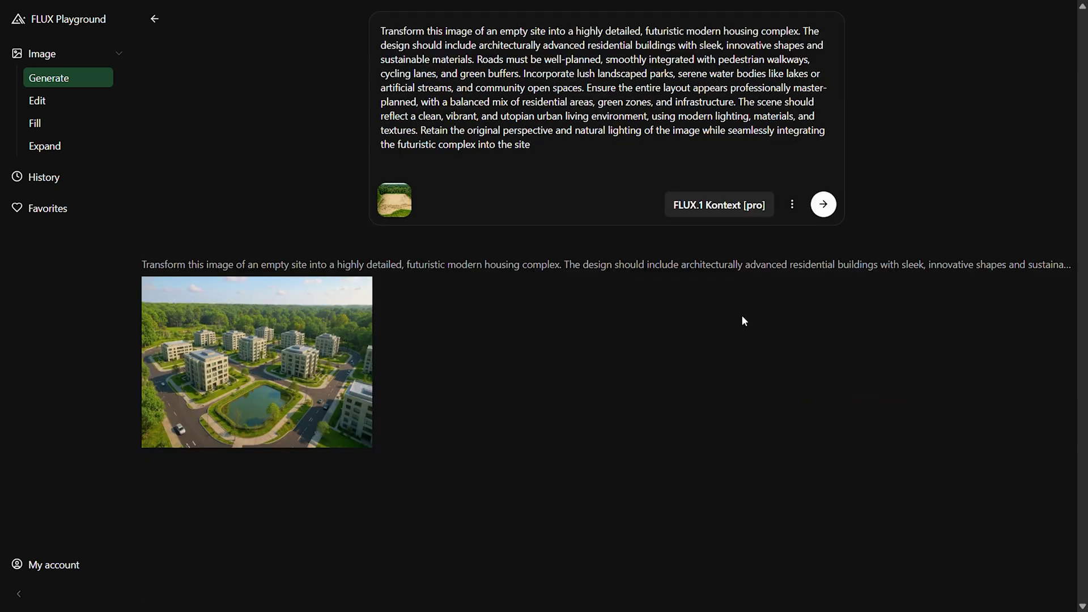
click(297, 312)
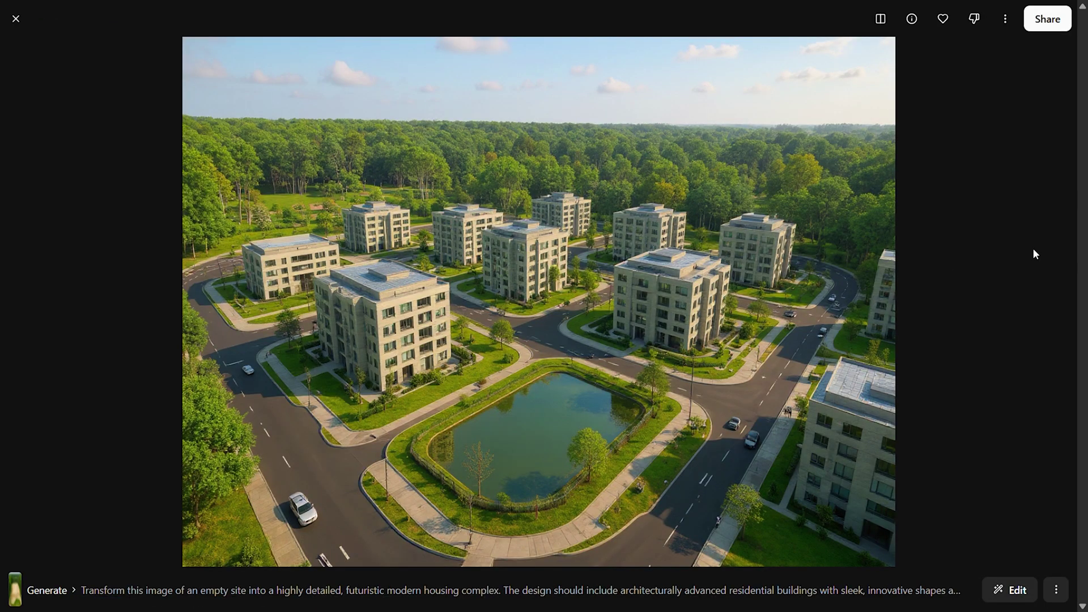